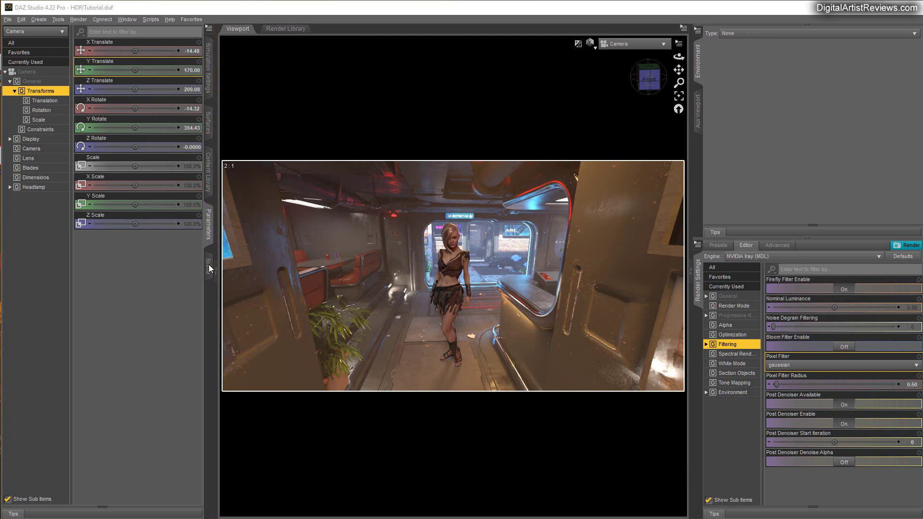
# - Show the Environment render settings and move the camera in closer on the standing figure
pyautogui.click(726, 393)
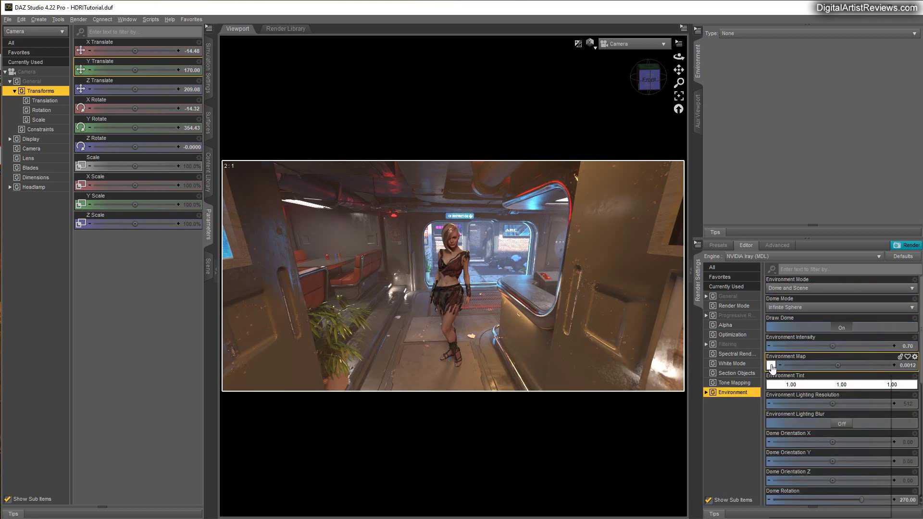
pyautogui.moveTo(771, 367)
pyautogui.moveTo(680, 83); pyautogui.dragTo(665, 94)
pyautogui.moveTo(678, 56); pyautogui.dragTo(675, 51)
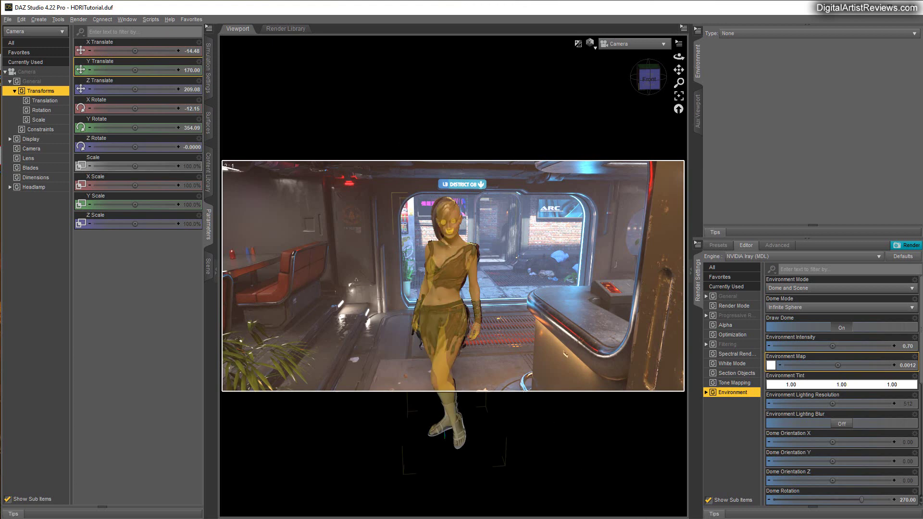
# - Apply the SciFi Saloon HDRI 07 preset and reframe the camera to show the figure full-length in the alley
pyautogui.click(208, 181)
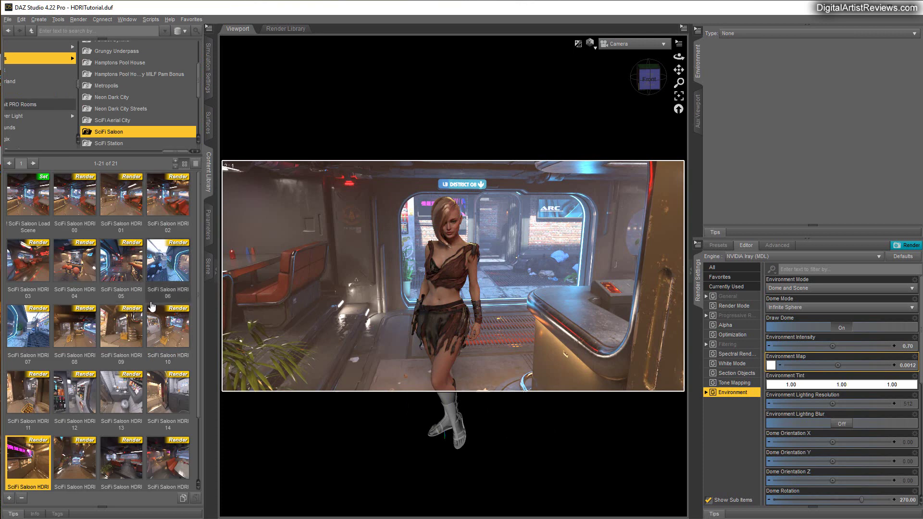
pyautogui.doubleClick(32, 331)
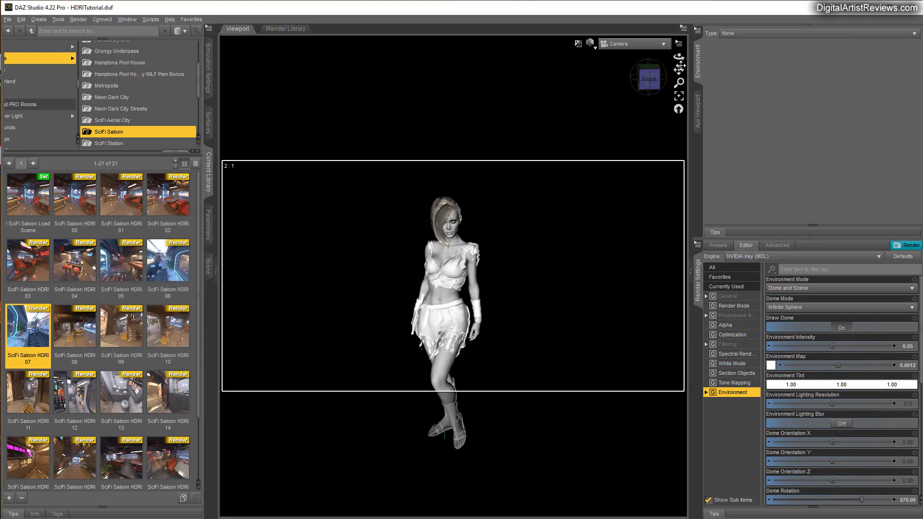
pyautogui.moveTo(678, 83); pyautogui.dragTo(695, 69)
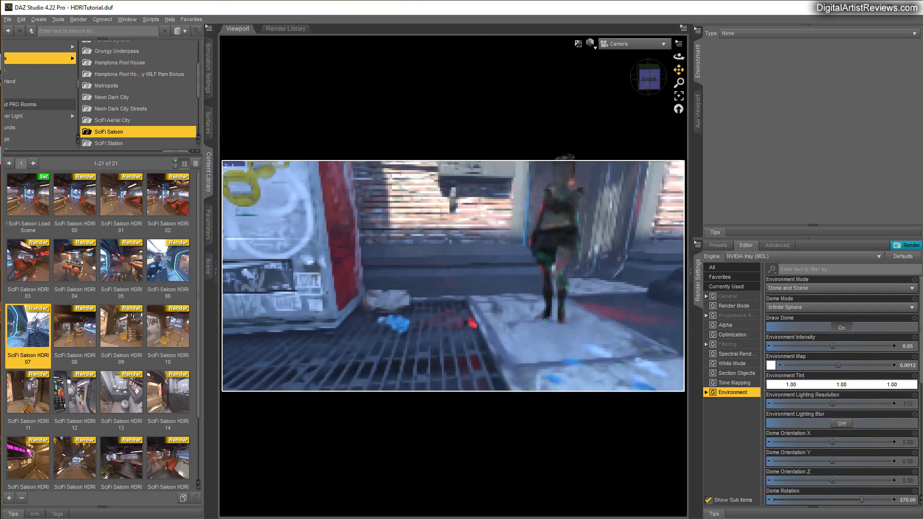
pyautogui.moveTo(679, 69); pyautogui.dragTo(460, 134)
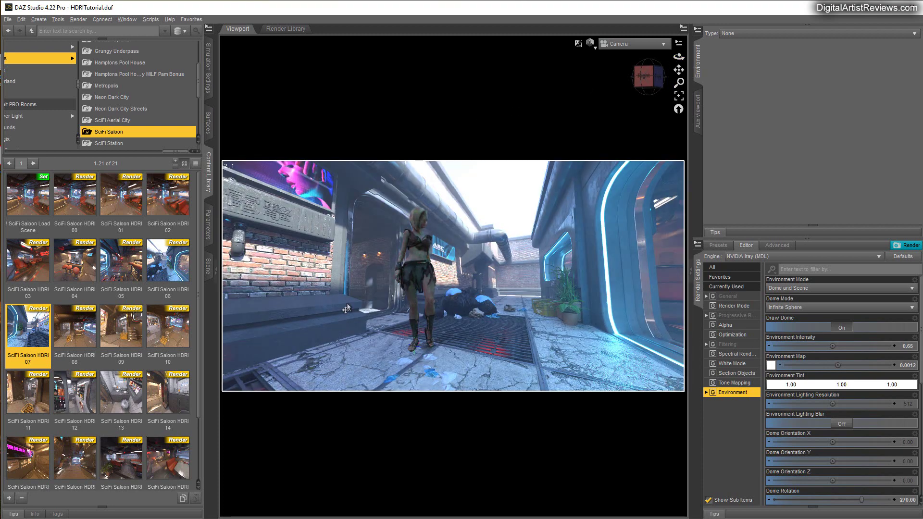
pyautogui.click(408, 325)
# - Apply the SciFi Saloon HDRI 05 preset and reframe the camera closer on the figure beside the saloon window
pyautogui.click(126, 269)
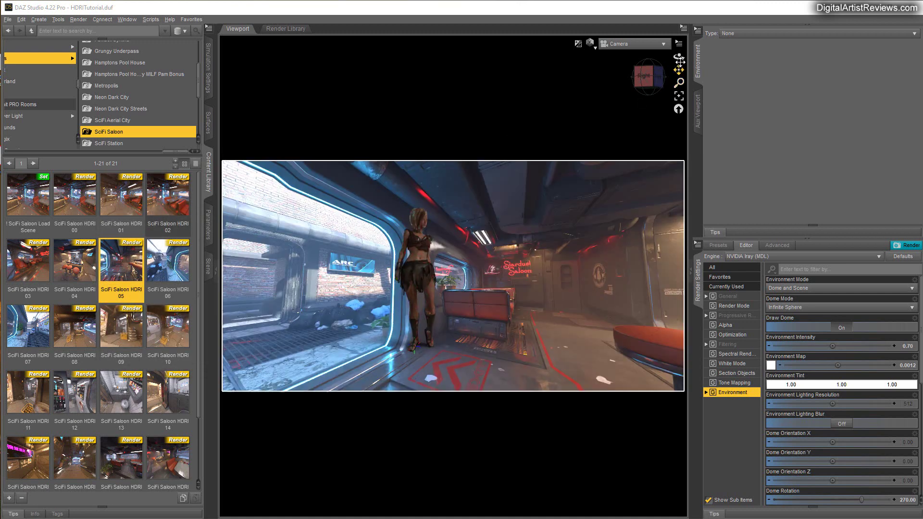
pyautogui.moveTo(679, 70); pyautogui.dragTo(695, 125)
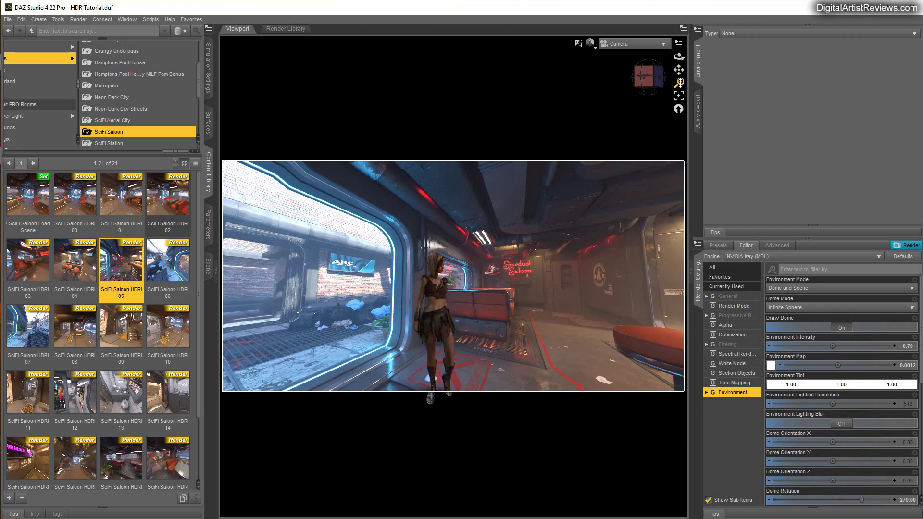
pyautogui.moveTo(680, 83); pyautogui.dragTo(680, 108)
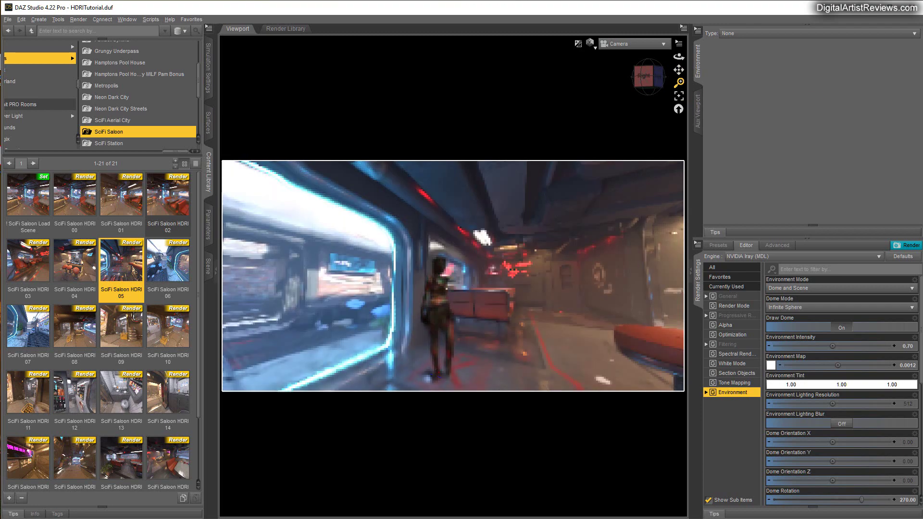
pyautogui.moveTo(678, 56); pyautogui.dragTo(694, 58)
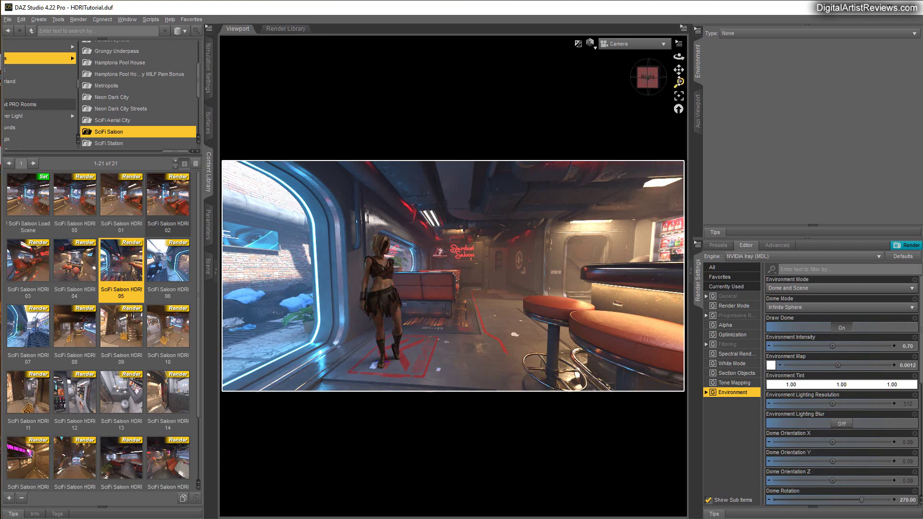
pyautogui.moveTo(678, 82); pyautogui.dragTo(733, 38)
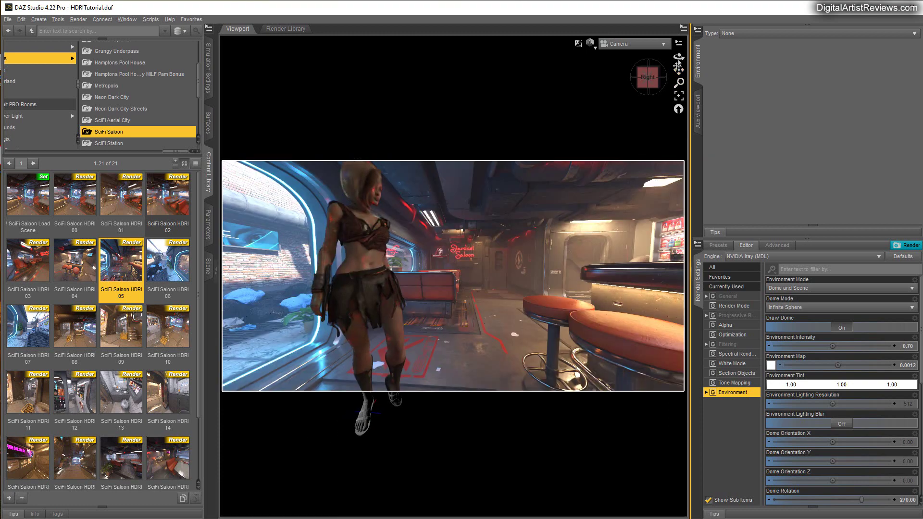
pyautogui.moveTo(678, 56); pyautogui.dragTo(670, 51)
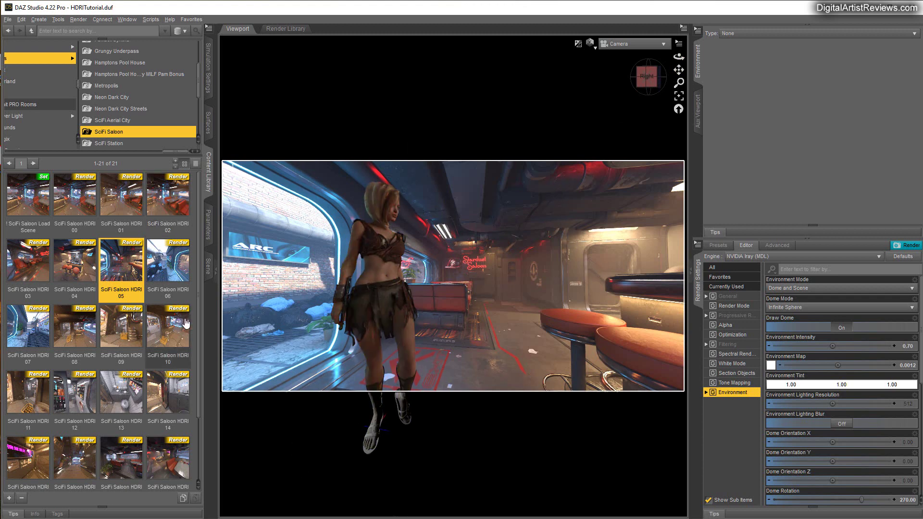
pyautogui.moveTo(186, 322)
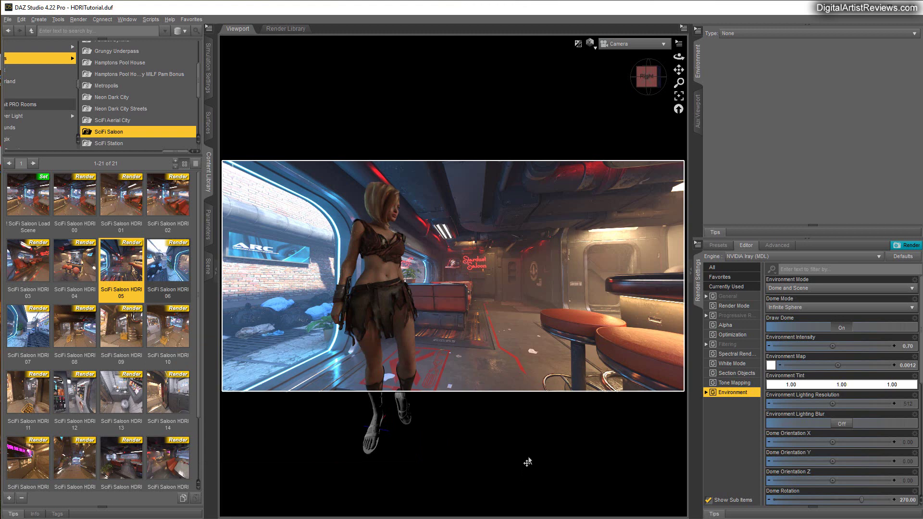
# - Delete the Addy Leigh figure from the scene
pyautogui.click(209, 265)
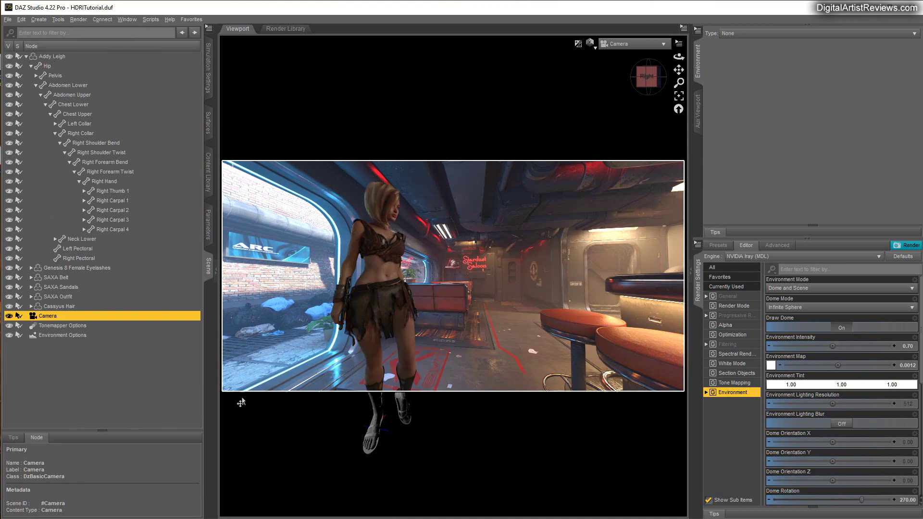
pyautogui.click(771, 367)
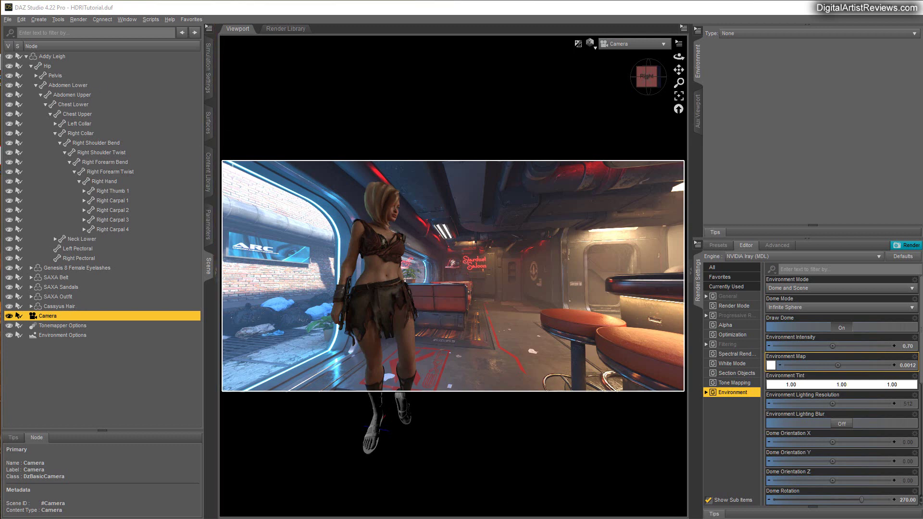
pyautogui.click(48, 56)
pyautogui.rightClick(48, 55)
pyautogui.click(59, 72)
# - Browse the content library from the SciFi Saloon presets to the Props folder of the 3D library
pyautogui.click(207, 159)
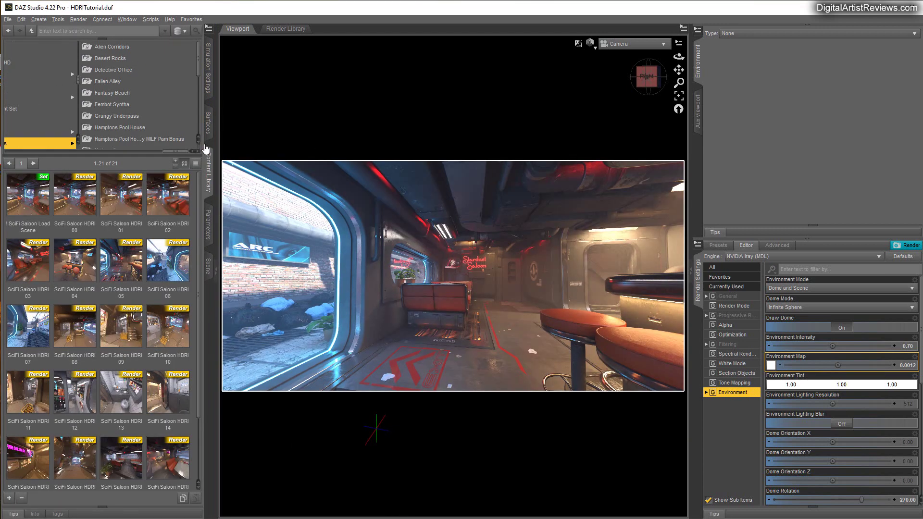
pyautogui.moveTo(181, 153); pyautogui.dragTo(95, 163)
pyautogui.scroll(-3, 53, 111)
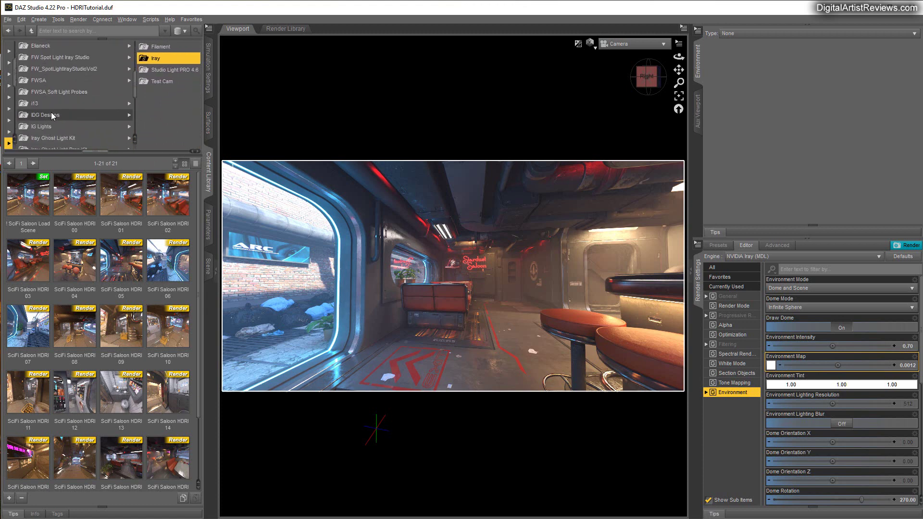
pyautogui.scroll(-2, 53, 115)
pyautogui.moveTo(90, 155); pyautogui.dragTo(50, 158)
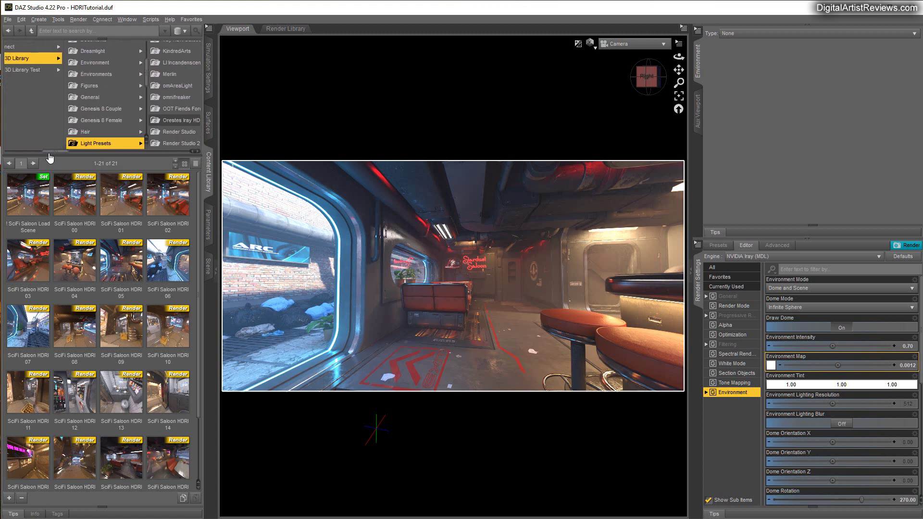
pyautogui.scroll(-3, 91, 115)
pyautogui.click(88, 99)
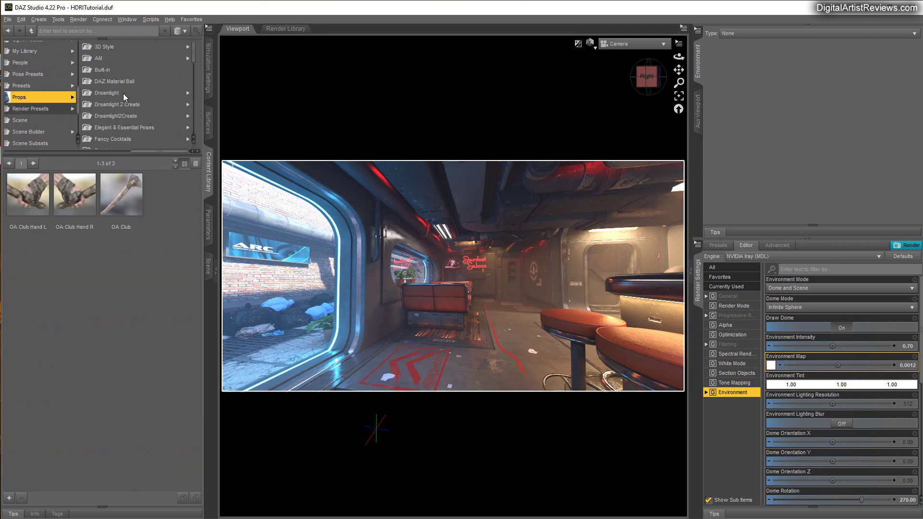
# - Load the StreetsOfAsia2 set from the Stonemason props folder
pyautogui.scroll(-5, 123, 93)
pyautogui.scroll(-10, 119, 100)
pyautogui.scroll(10, 119, 105)
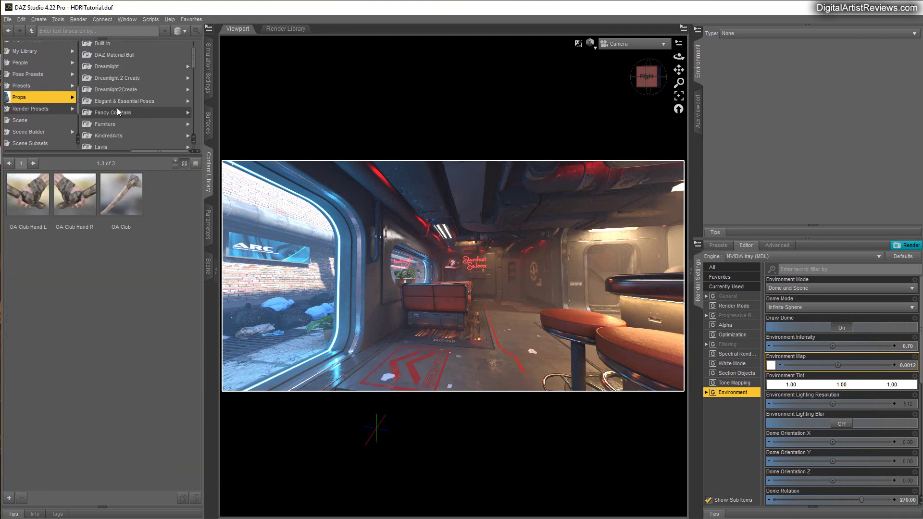
pyautogui.scroll(-3, 116, 107)
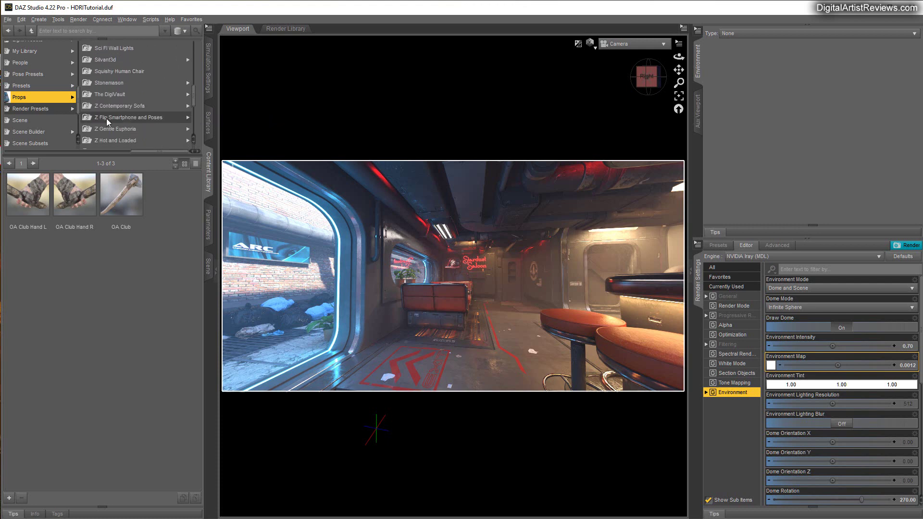
pyautogui.click(109, 82)
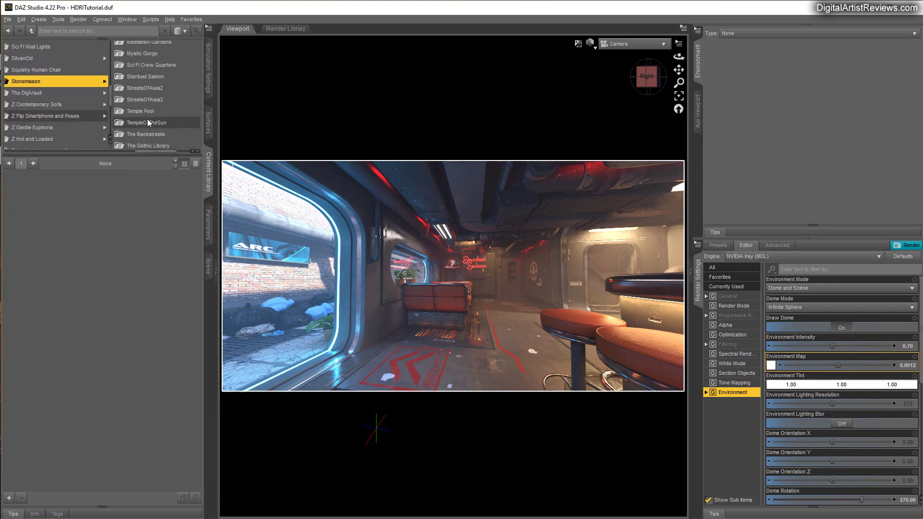
pyautogui.scroll(1, 152, 93)
pyautogui.click(146, 59)
pyautogui.doubleClick(38, 194)
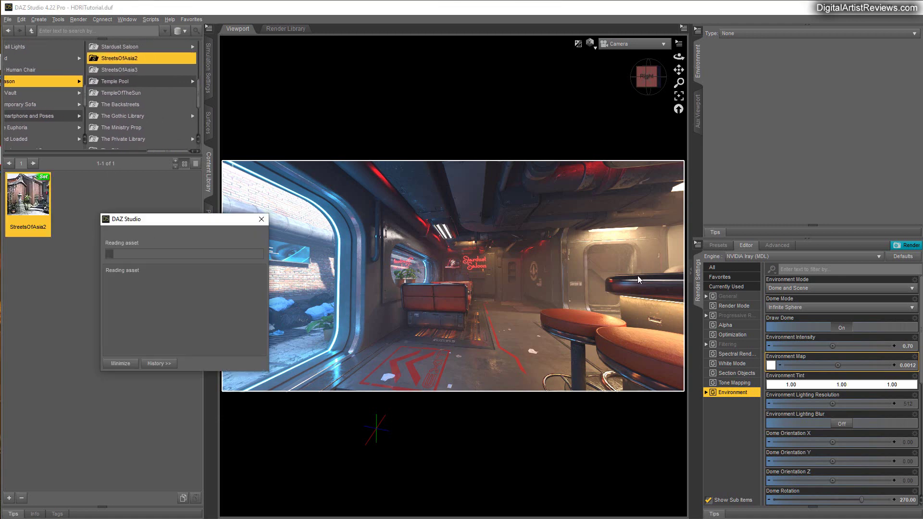
# - Remove the HDRI image from the Environment Map setting
pyautogui.click(772, 365)
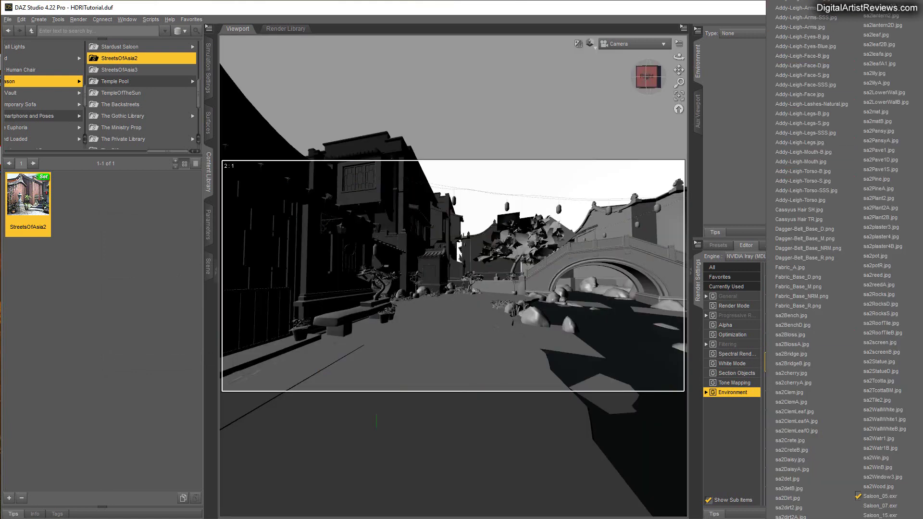
pyautogui.click(773, 60)
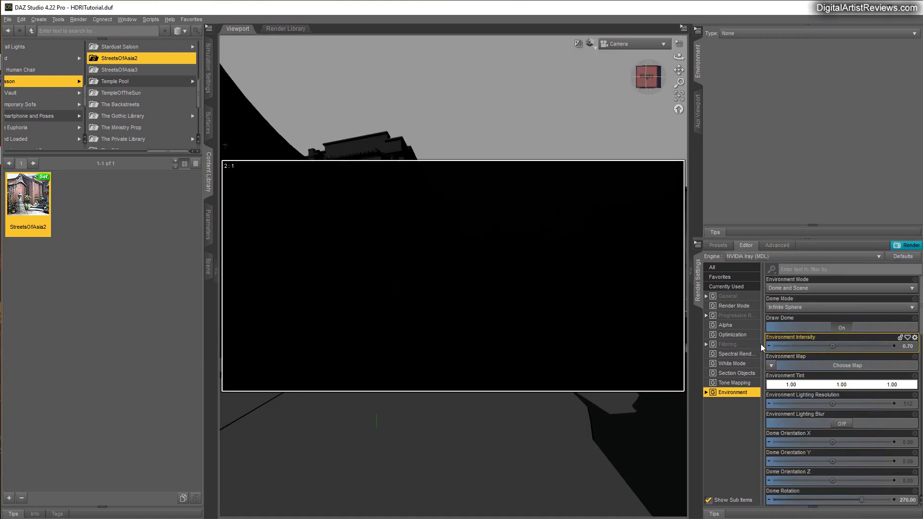
# - Delete the sa2Sky object from the sa2Ground1 group in the scene
pyautogui.click(209, 269)
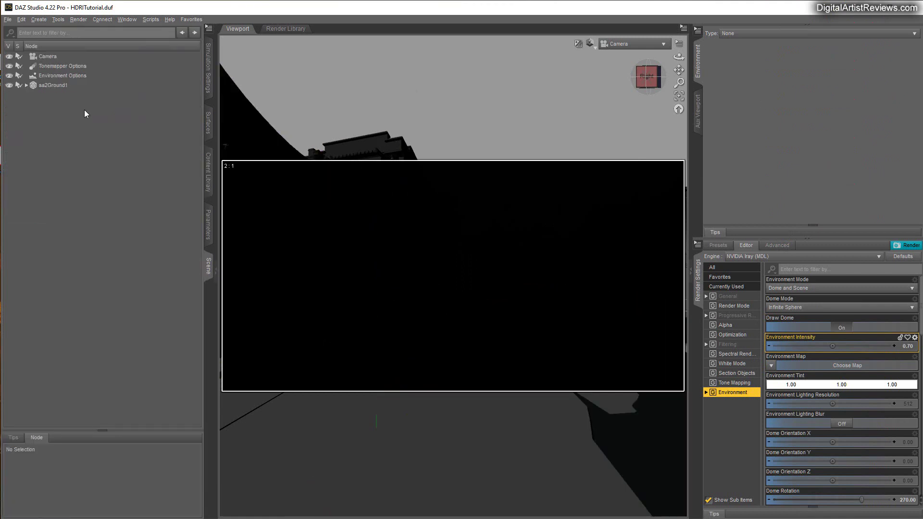
pyautogui.click(26, 85)
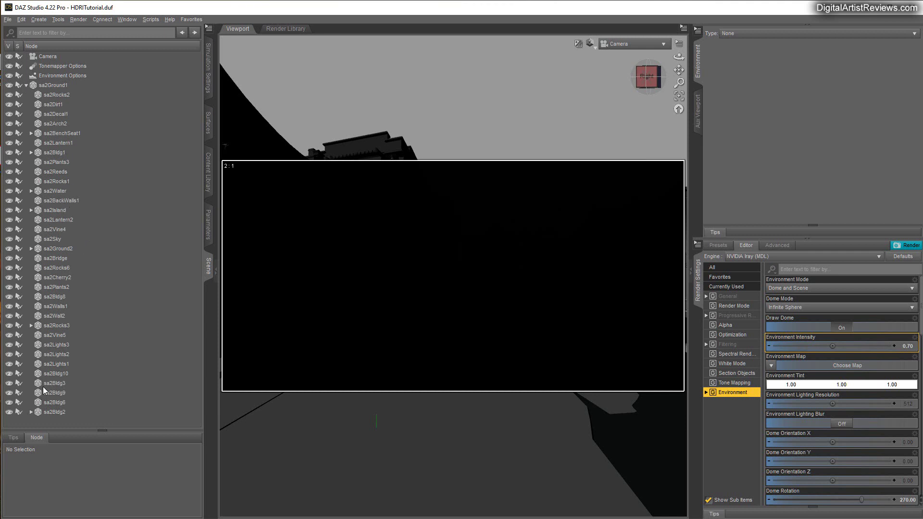
pyautogui.click(58, 240)
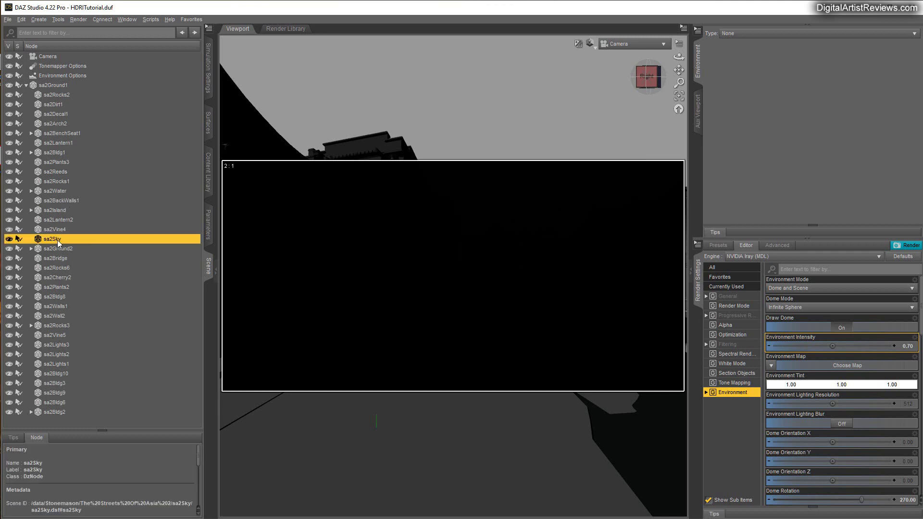
pyautogui.click(56, 19)
pyautogui.click(70, 40)
pyautogui.rightClick(51, 238)
pyautogui.click(66, 255)
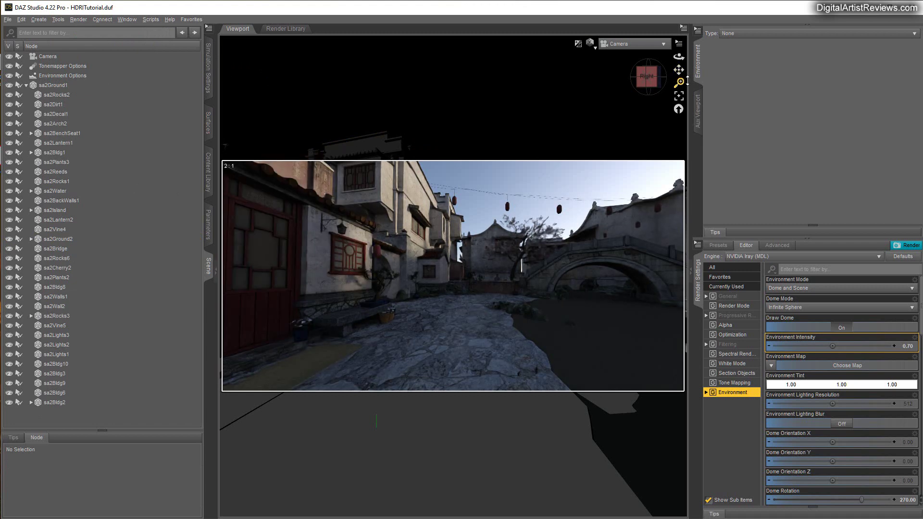
# - Reframe the camera on the courtyard and examine the Sun-Sky and ground options in the environment settings
pyautogui.moveTo(678, 56); pyautogui.dragTo(680, 82)
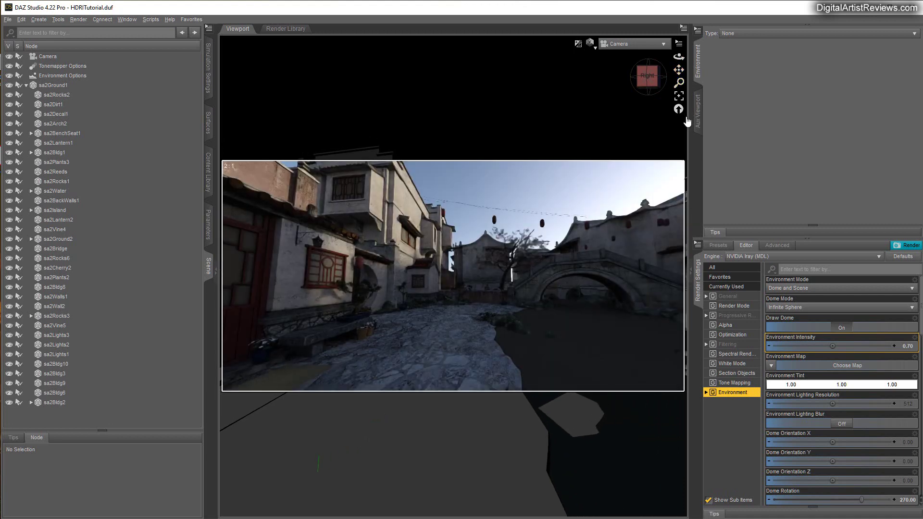
pyautogui.scroll(-10, 803, 431)
pyautogui.scroll(6, 815, 396)
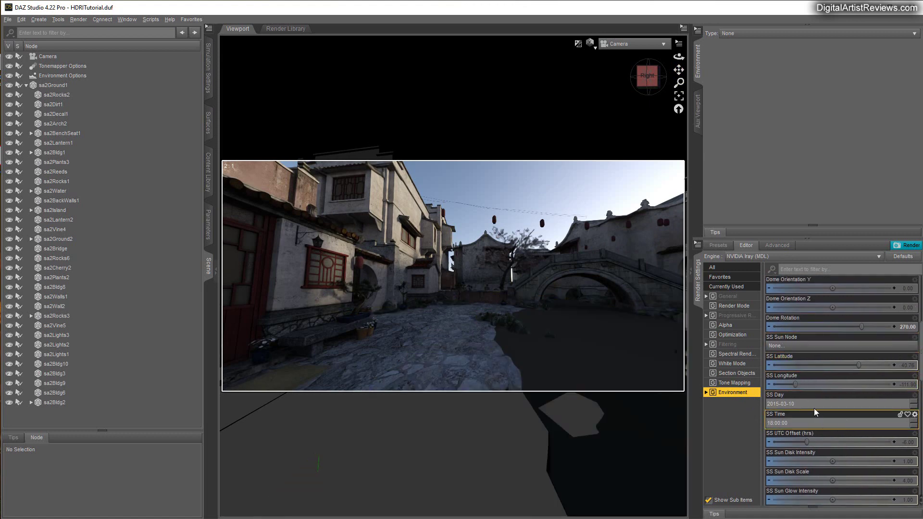
pyautogui.scroll(4, 808, 392)
pyautogui.scroll(-4, 808, 392)
pyautogui.scroll(-6, 809, 392)
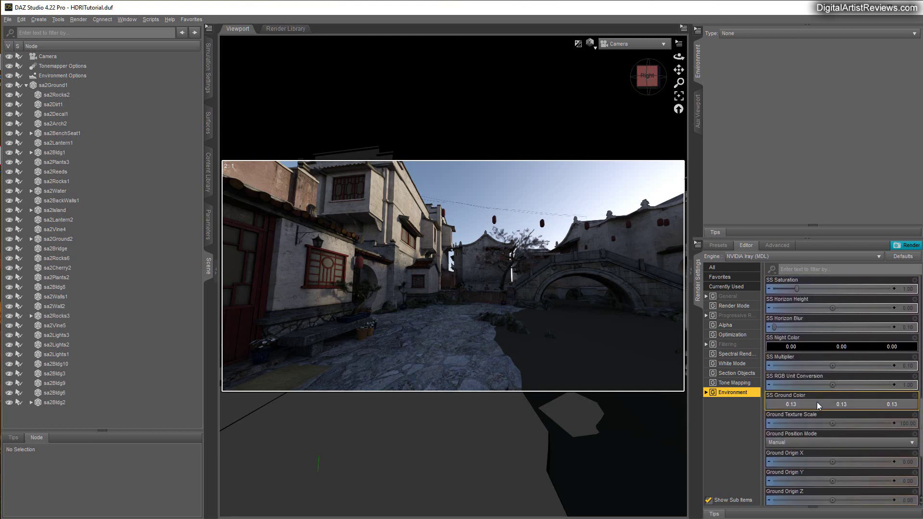
pyautogui.scroll(-3, 816, 402)
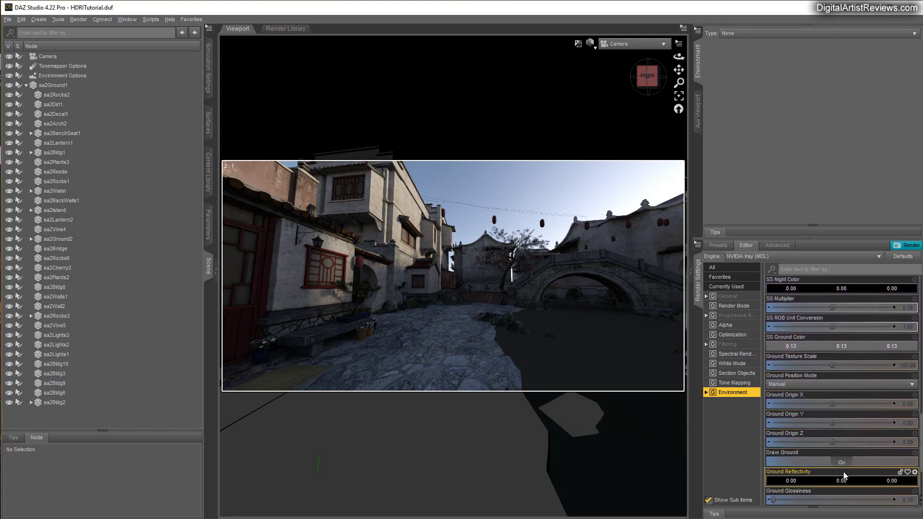
pyautogui.scroll(2, 810, 422)
pyautogui.scroll(-2, 806, 417)
# - Set SS Day to 2015-06-10 and turn the camera toward the stone lantern and stairs
pyautogui.scroll(6, 804, 417)
pyautogui.scroll(3, 788, 353)
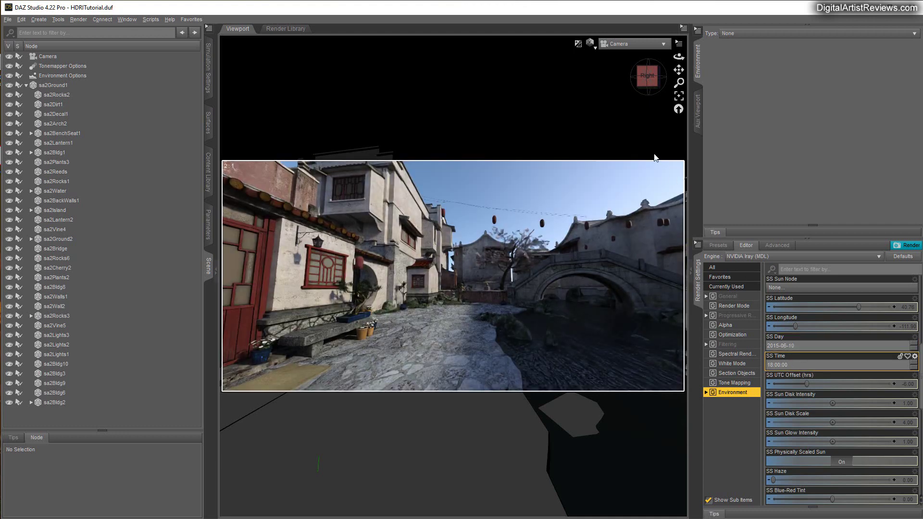
pyautogui.moveTo(678, 56); pyautogui.dragTo(583, 58)
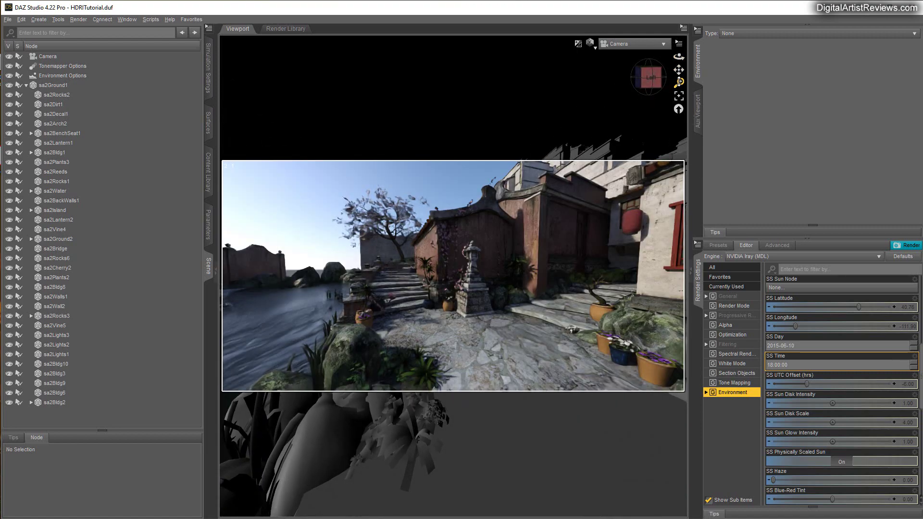
# - Pull the camera back and pan it to frame the river, the stone path and the round gateway
pyautogui.moveTo(678, 83); pyautogui.dragTo(678, 113)
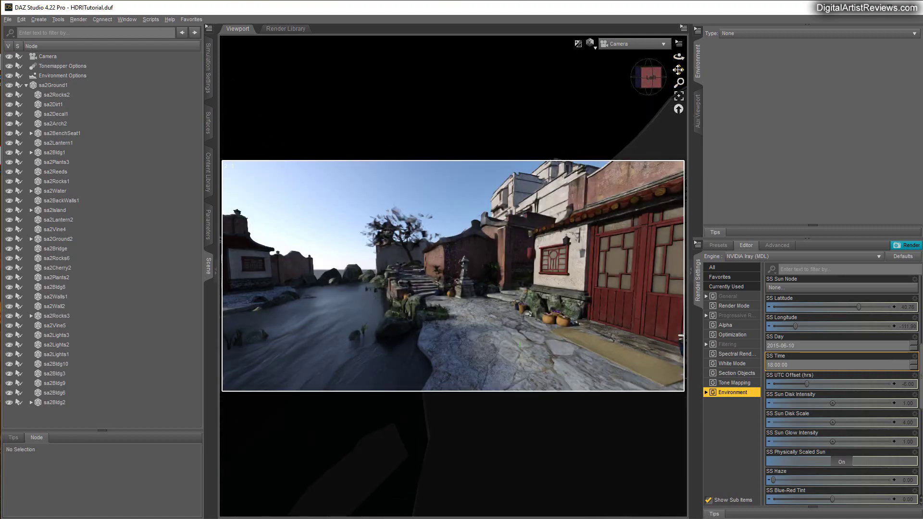
pyautogui.moveTo(678, 70); pyautogui.dragTo(678, 108)
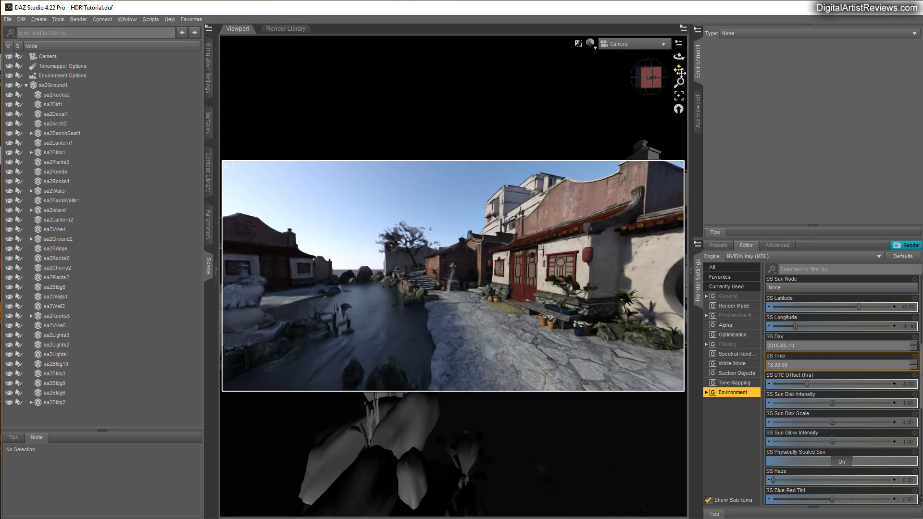
pyautogui.moveTo(681, 72); pyautogui.dragTo(686, 72)
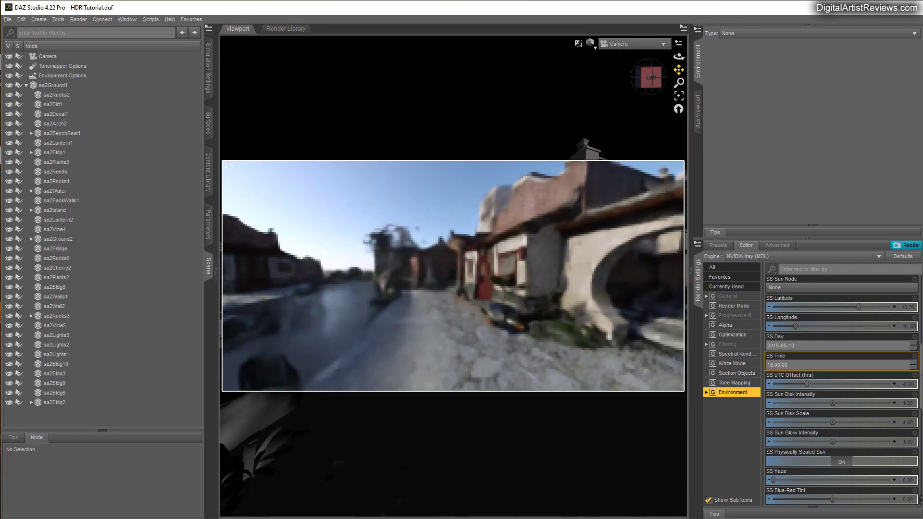
# - Set the Camera's Y Translate to 170
pyautogui.click(48, 56)
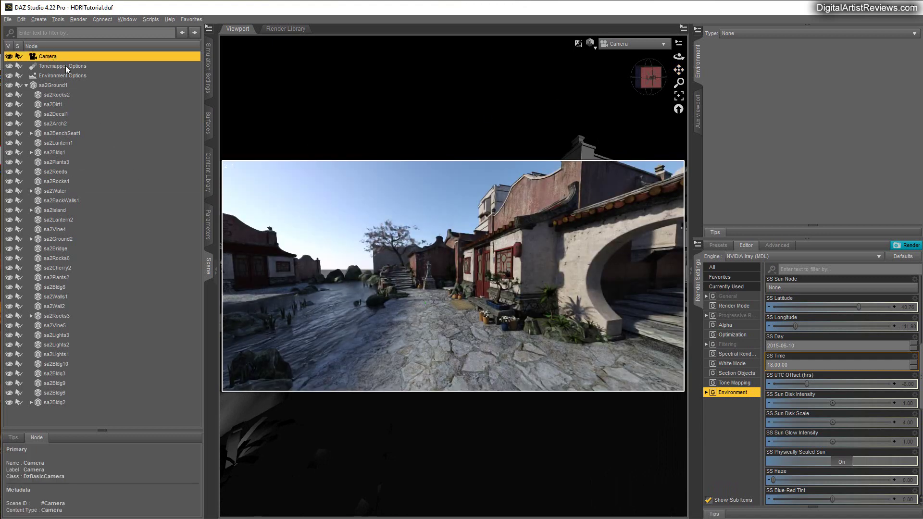
pyautogui.click(208, 224)
pyautogui.click(191, 70)
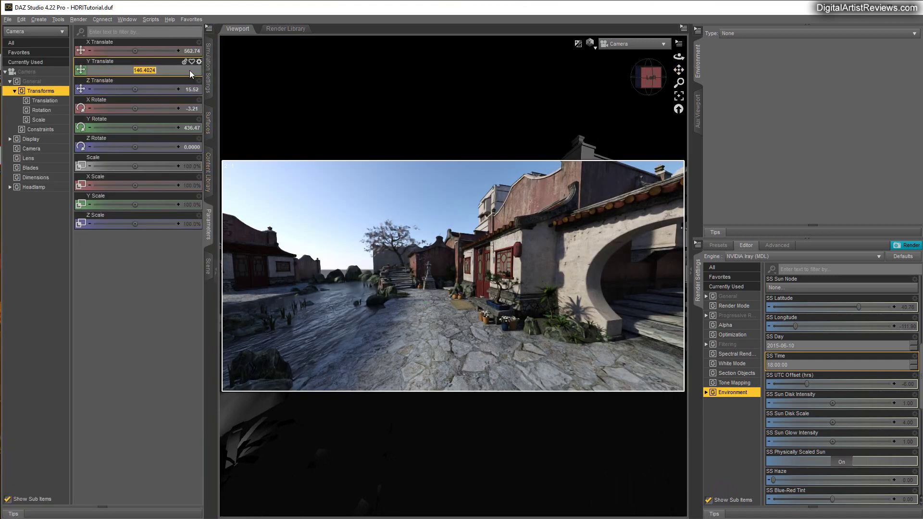
pyautogui.write('170')
pyautogui.press('Return')
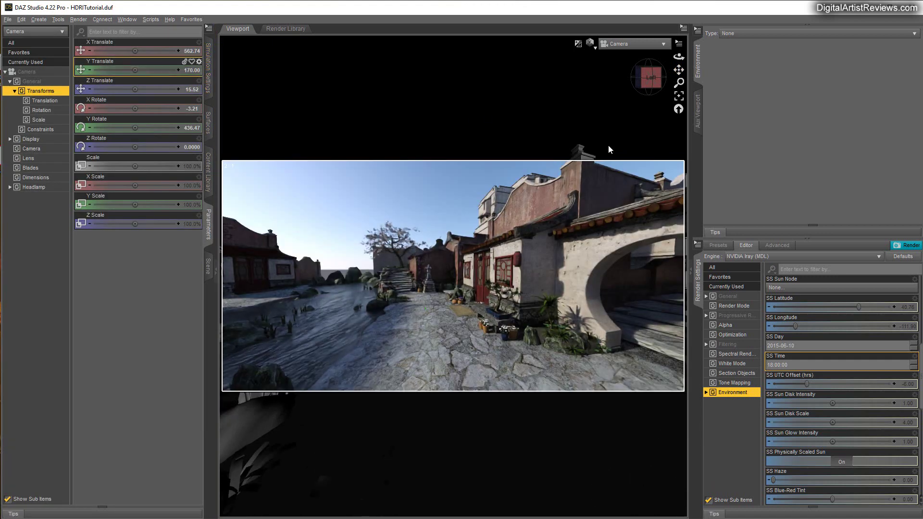
# - Turn the camera freehand, then try a Y Rotate of 0 and a Z Rotate of -90
pyautogui.moveTo(678, 57); pyautogui.dragTo(696, 57)
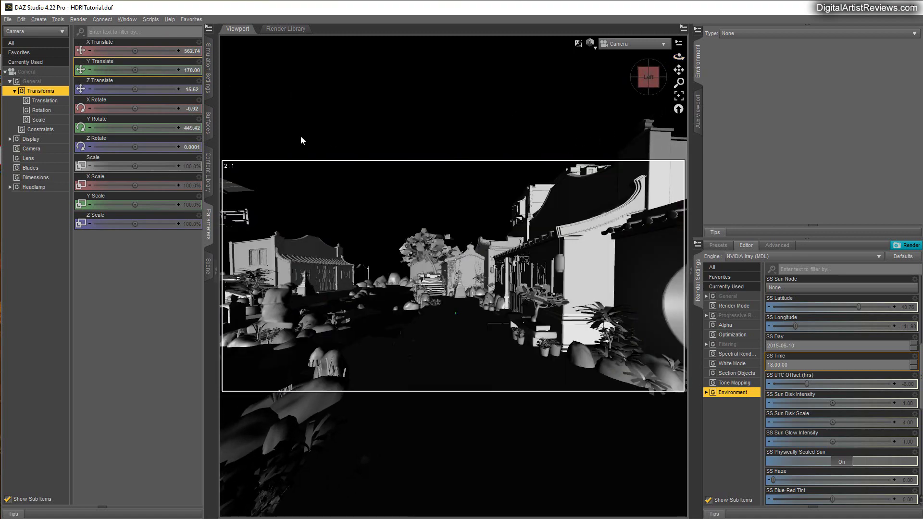
pyautogui.click(192, 127)
pyautogui.write('0')
pyautogui.press('Return')
pyautogui.click(192, 146)
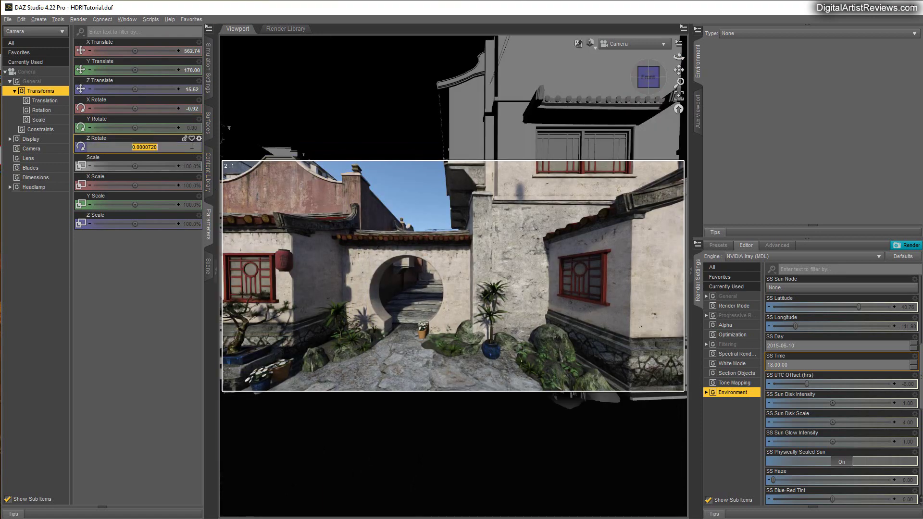
pyautogui.press('BackSpace')
pyautogui.write('-90')
pyautogui.press('Return')
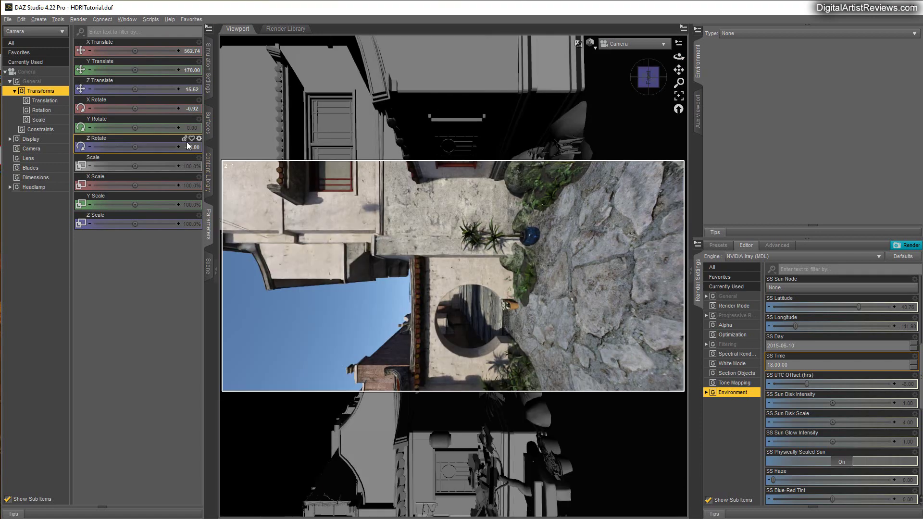
# - Set the camera's Z Rotate to 0 to level the view
pyautogui.click(190, 146)
pyautogui.write('0')
pyautogui.press('Return')
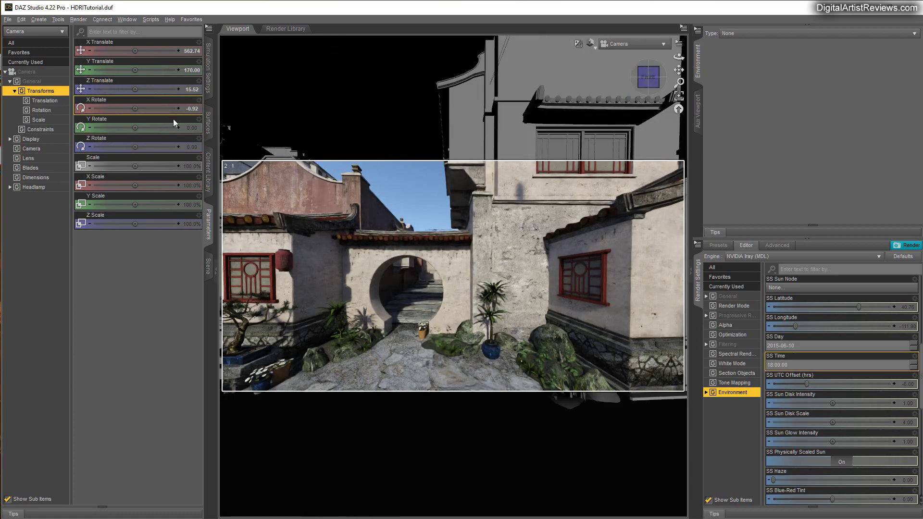
# - Try a Y Rotate of -90 on the camera
pyautogui.click(192, 127)
pyautogui.write('90')
pyautogui.press('Return')
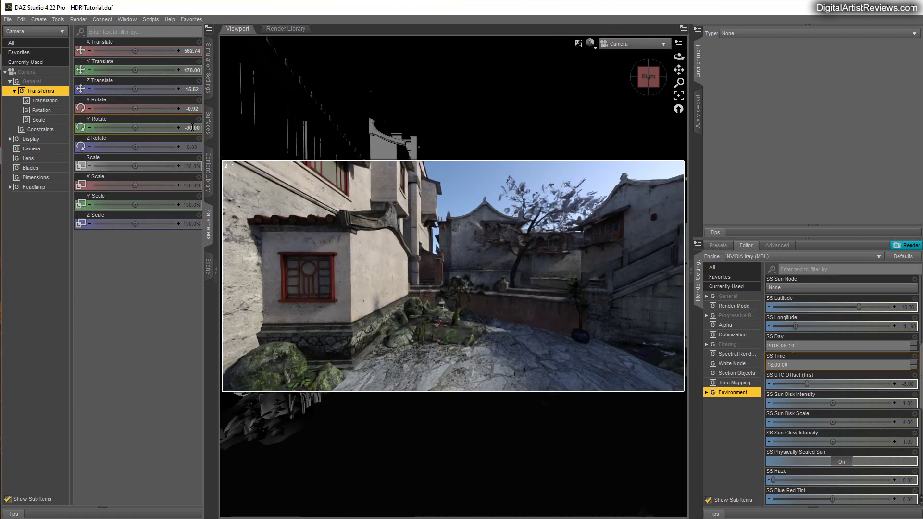
# - Set the camera's Y Rotate to 90 and its X Rotate to 0
pyautogui.click(190, 127)
pyautogui.write('90')
pyautogui.press('Return')
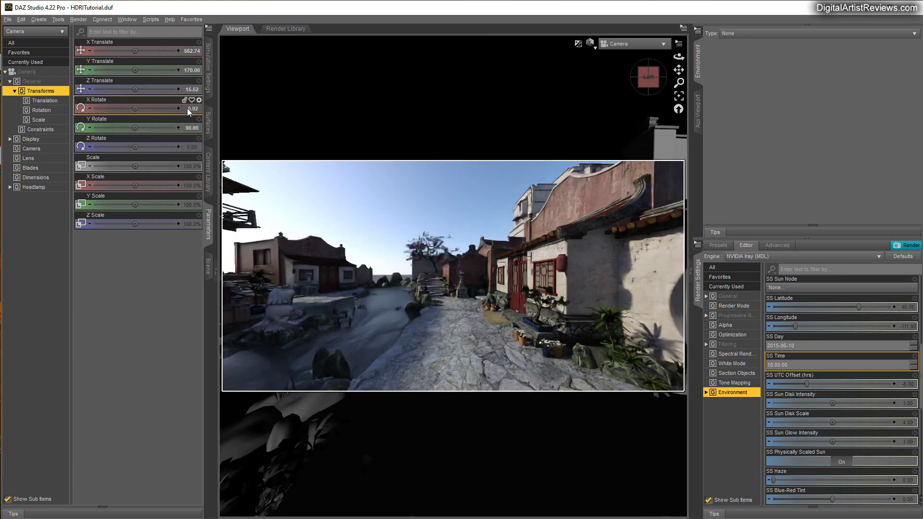
pyautogui.click(191, 109)
pyautogui.write('0')
pyautogui.press('Return')
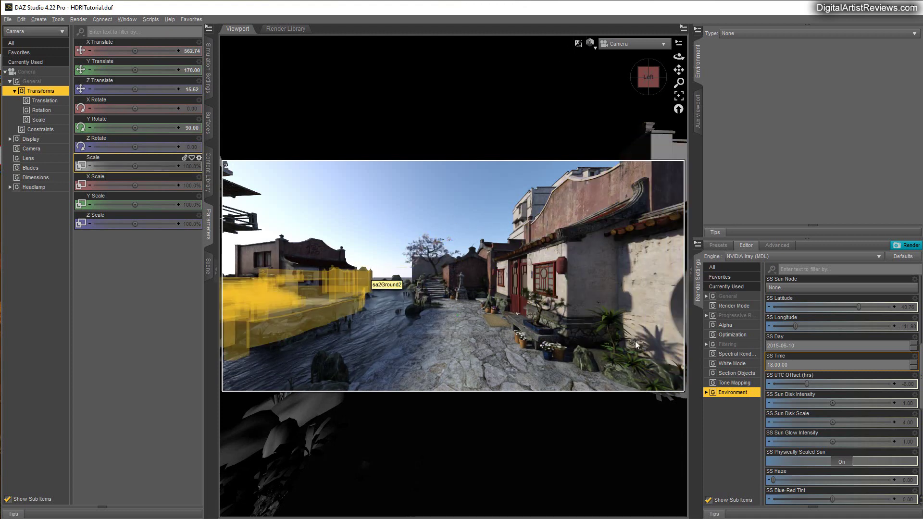
# - Set SS Horizon Blur to 2 in the environment render settings
pyautogui.scroll(-5, 825, 418)
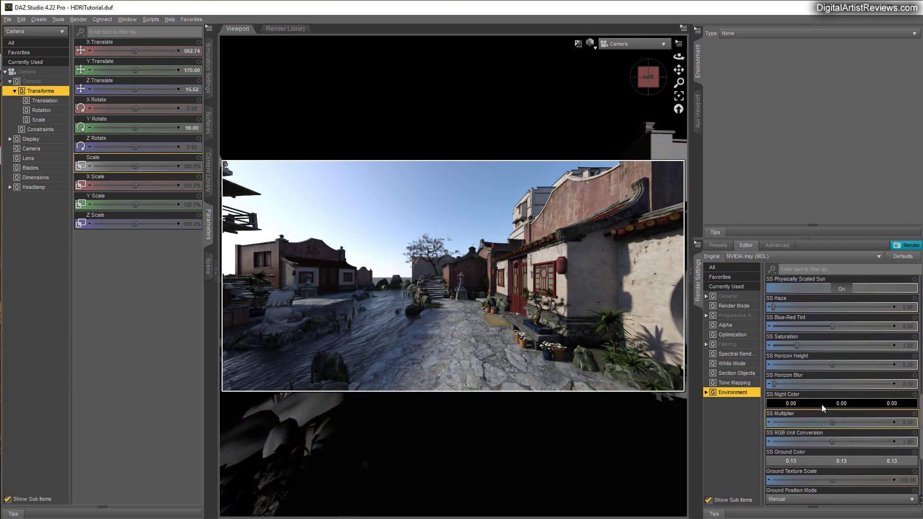
pyautogui.click(908, 384)
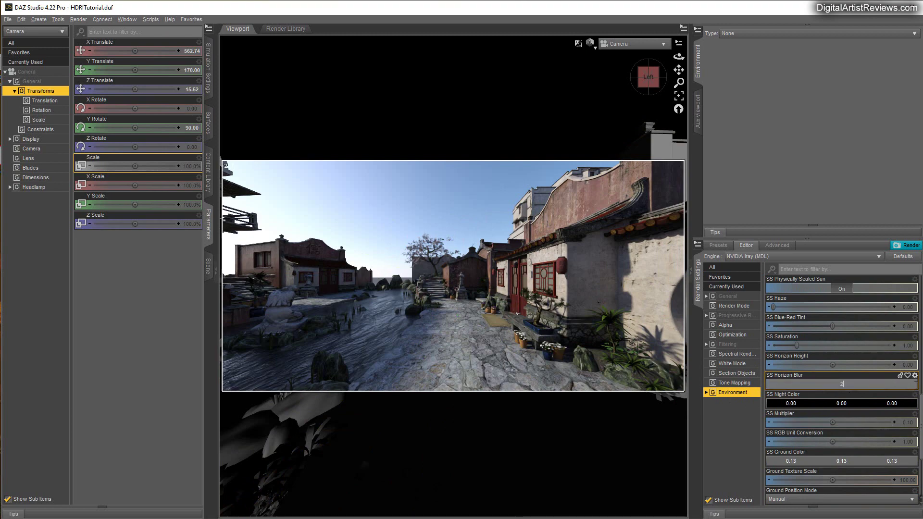
pyautogui.write('2')
pyautogui.press('Return')
pyautogui.click(841, 337)
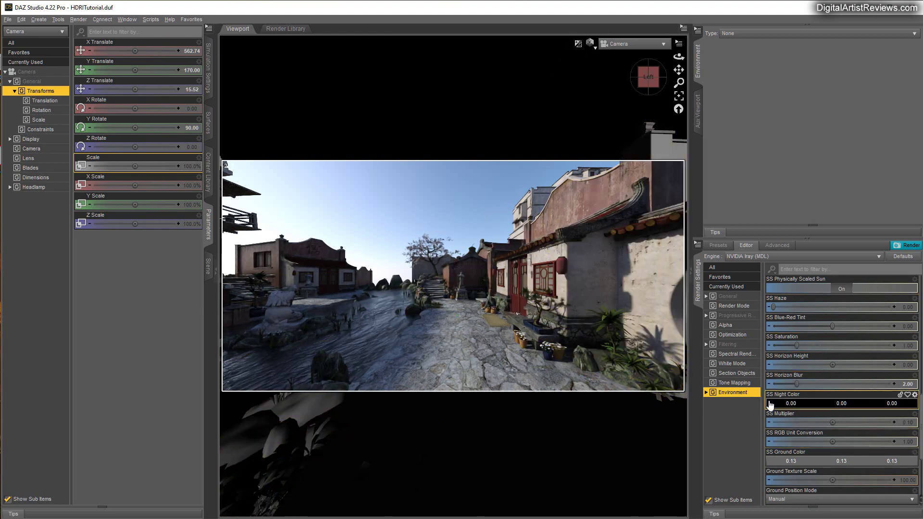
# - Adjust the environment's Dome Rotation slightly to 270.73
pyautogui.scroll(-5, 807, 393)
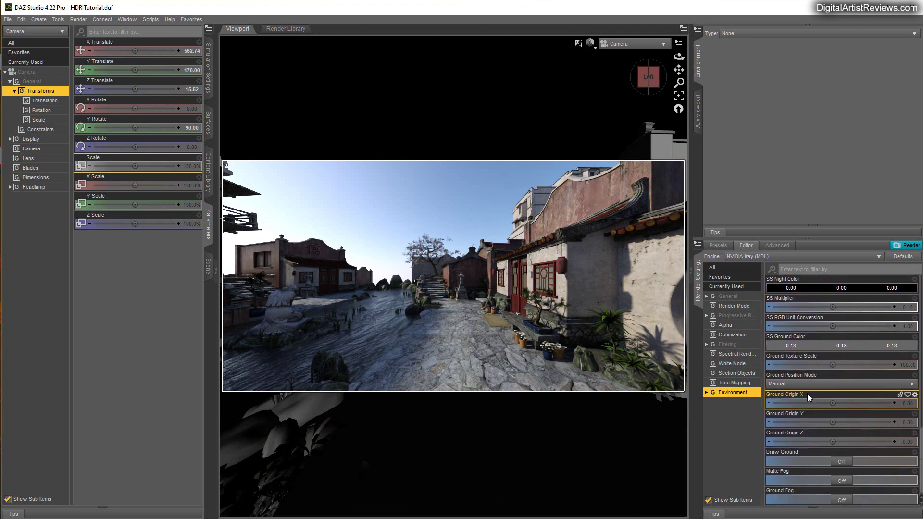
pyautogui.scroll(10, 806, 393)
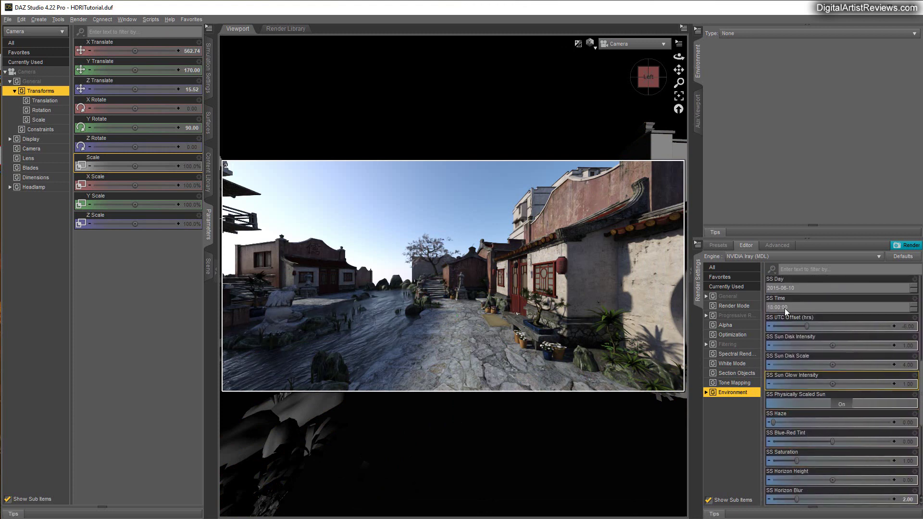
pyautogui.scroll(5, 858, 333)
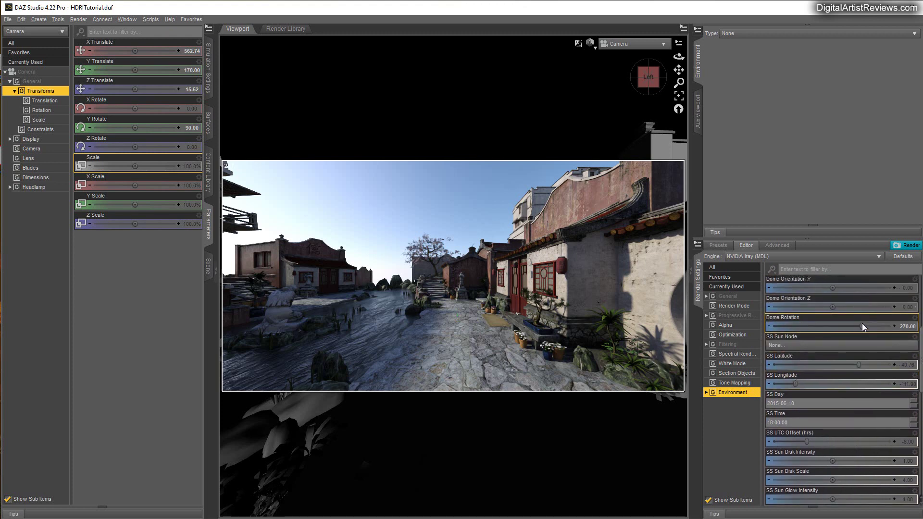
pyautogui.moveTo(861, 323)
pyautogui.mouseDown()
pyautogui.moveTo(842, 323)
pyautogui.moveTo(869, 325)
pyautogui.moveTo(861, 326)
pyautogui.mouseUp()
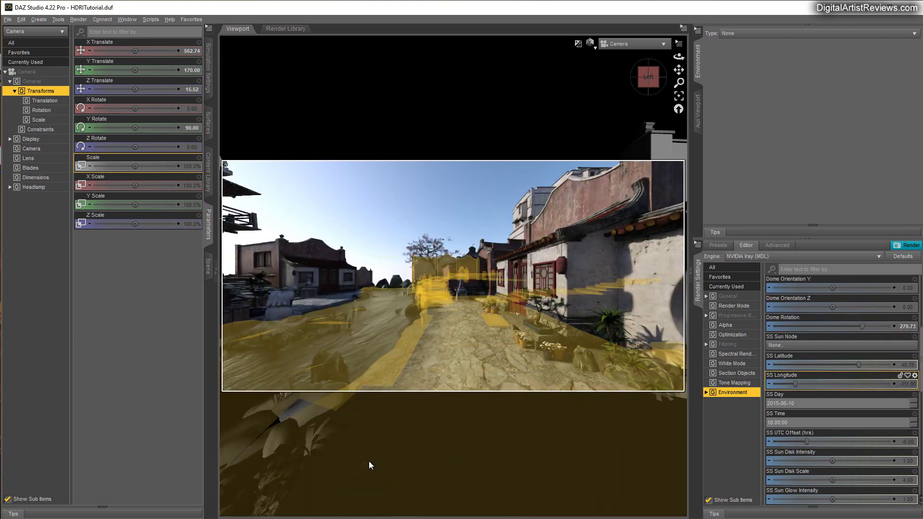
# - Turn off Constrain Proportions and set the render's pixel size to 4000 by 2000
pyautogui.click(736, 297)
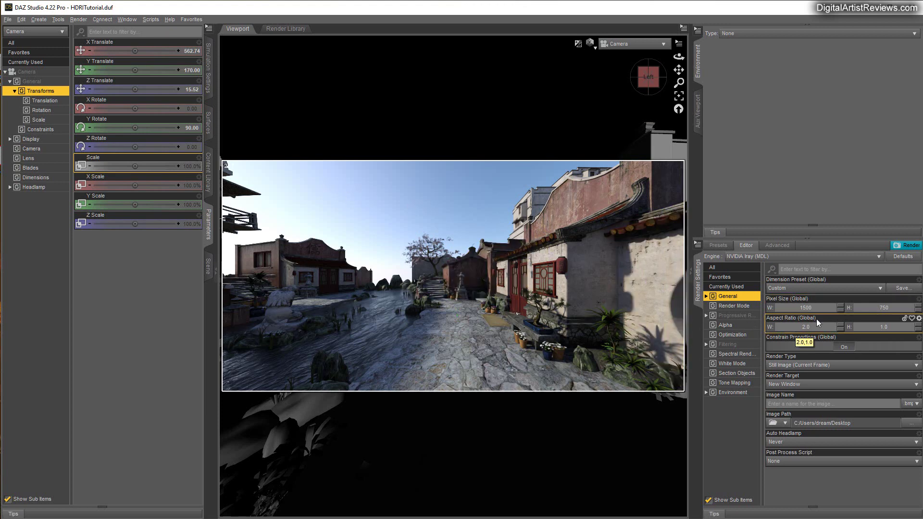
pyautogui.click(844, 347)
pyautogui.click(770, 309)
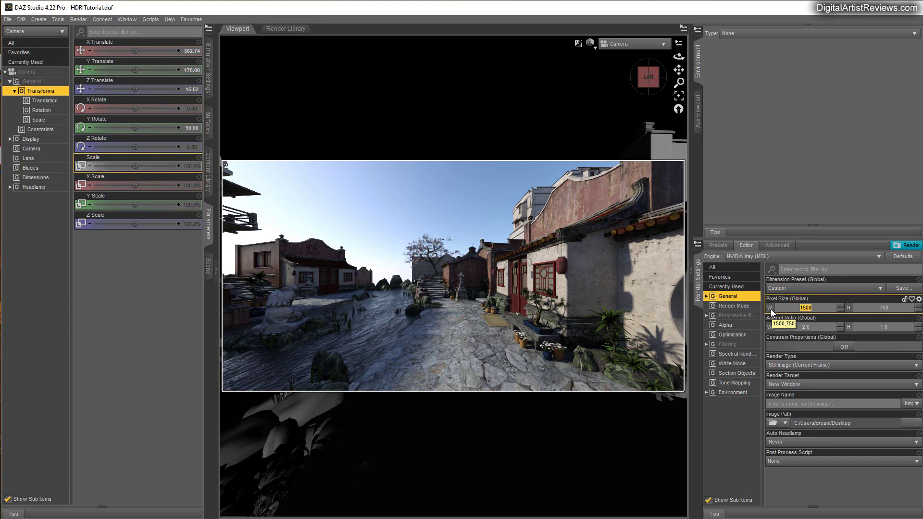
pyautogui.write('4000')
pyautogui.press('Return')
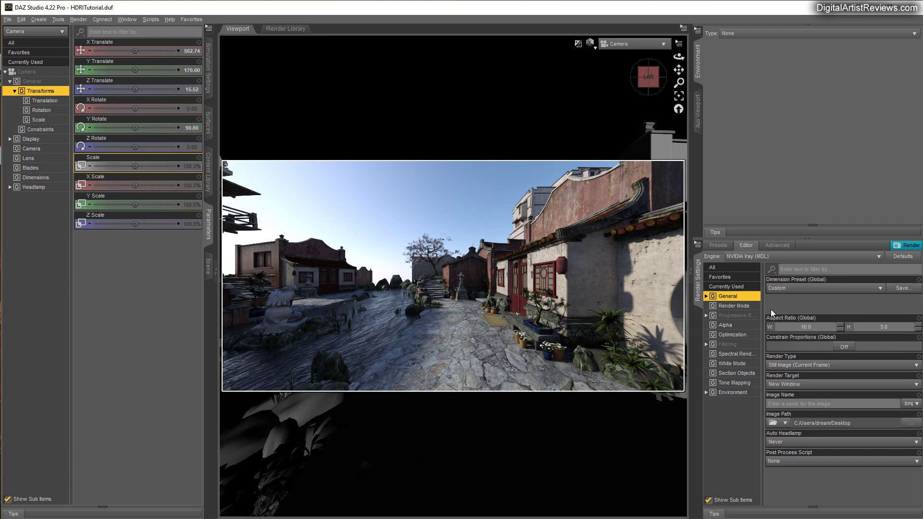
pyautogui.moveTo(893, 309); pyautogui.dragTo(824, 306)
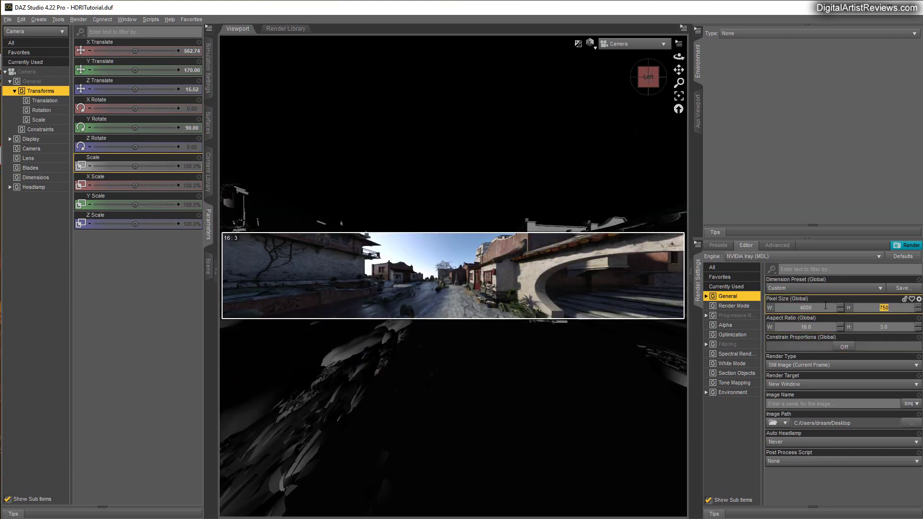
pyautogui.write('2000')
pyautogui.press('Return')
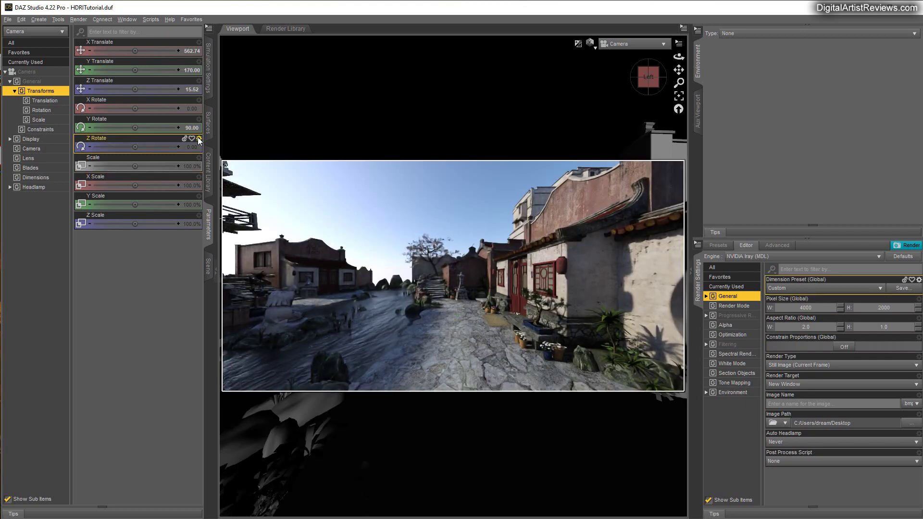
# - Set the camera's Lens Distortion Type to spherical
pyautogui.click(31, 159)
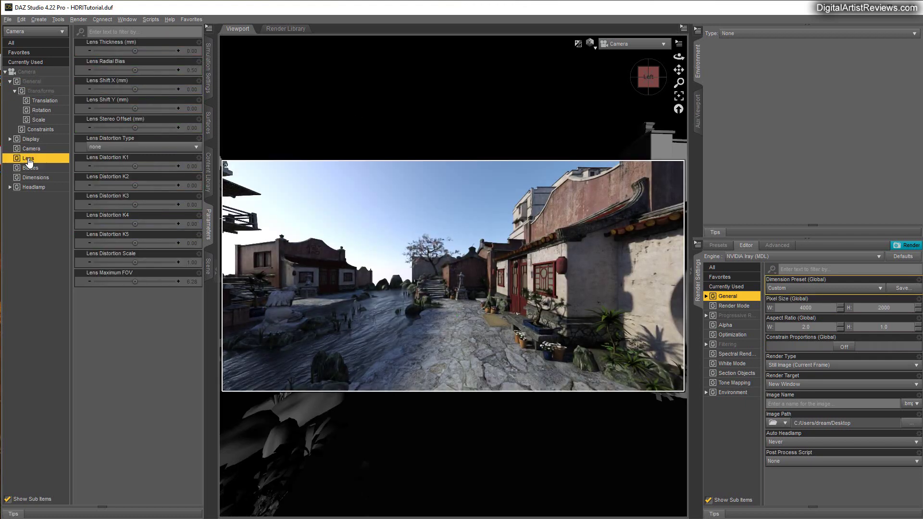
pyautogui.click(107, 148)
pyautogui.click(114, 196)
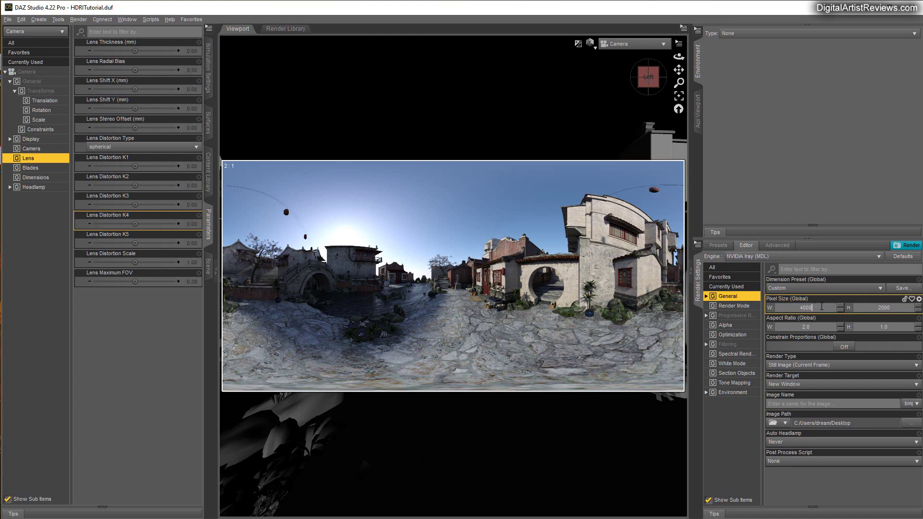
# - Try a smaller render size of 2000 by 1000 pixels
pyautogui.moveTo(814, 307); pyautogui.dragTo(789, 306)
pyautogui.write('20')
pyautogui.press('Return')
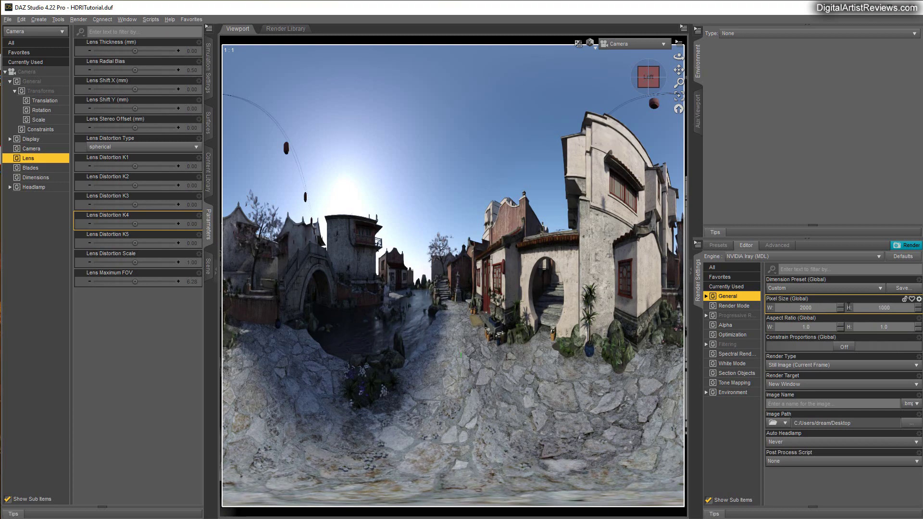
# - Set the render's pixel size back to 4000 by 2000 and turn on Constrain Proportions
pyautogui.moveTo(816, 308); pyautogui.dragTo(653, 309)
pyautogui.write('4000')
pyautogui.press('Return')
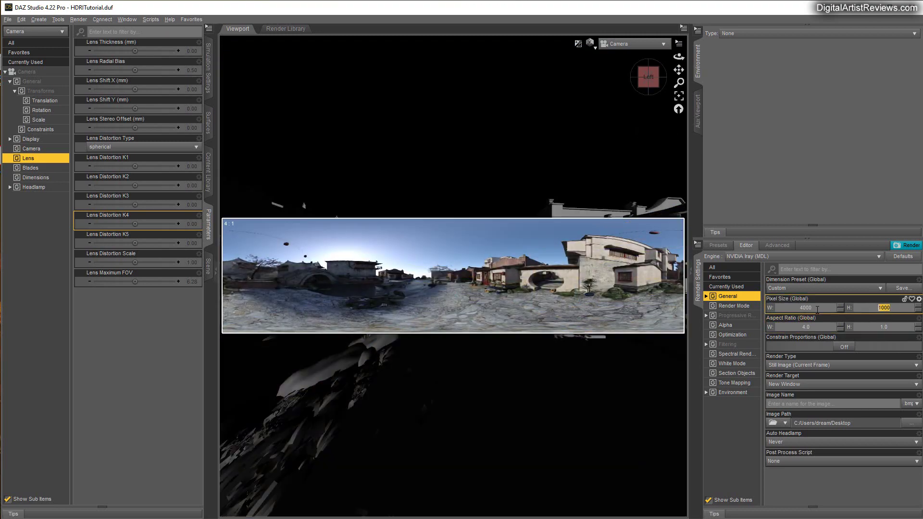
pyautogui.write('2000')
pyautogui.press('Return')
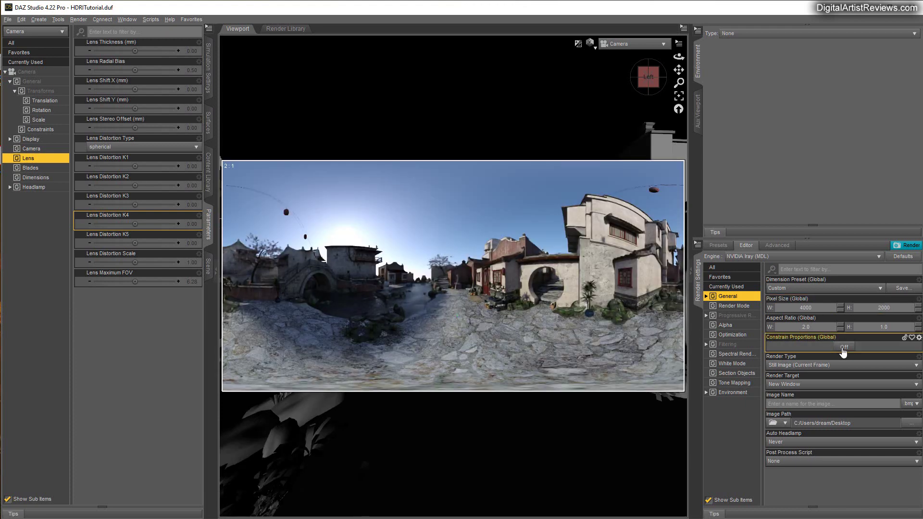
pyautogui.click(844, 347)
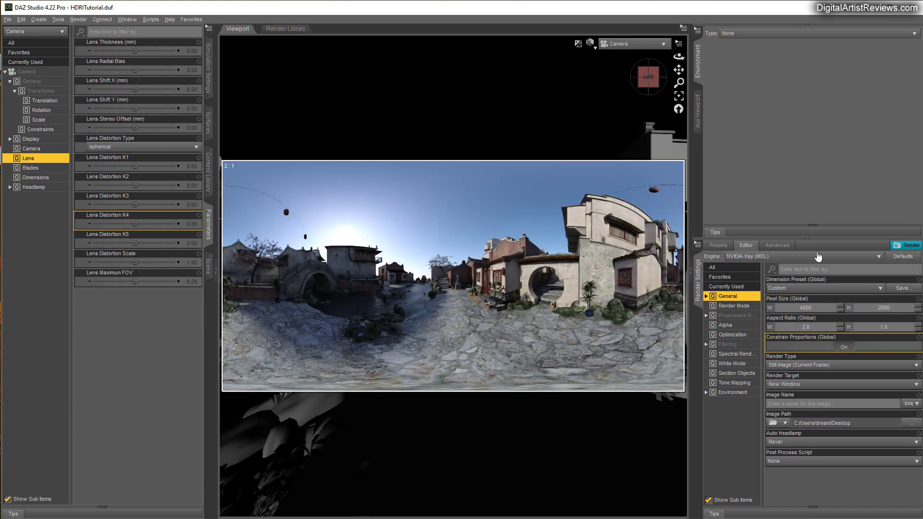
# - Render the spherical camera view and enlarge the render window to inspect the courtyard panorama
pyautogui.click(903, 245)
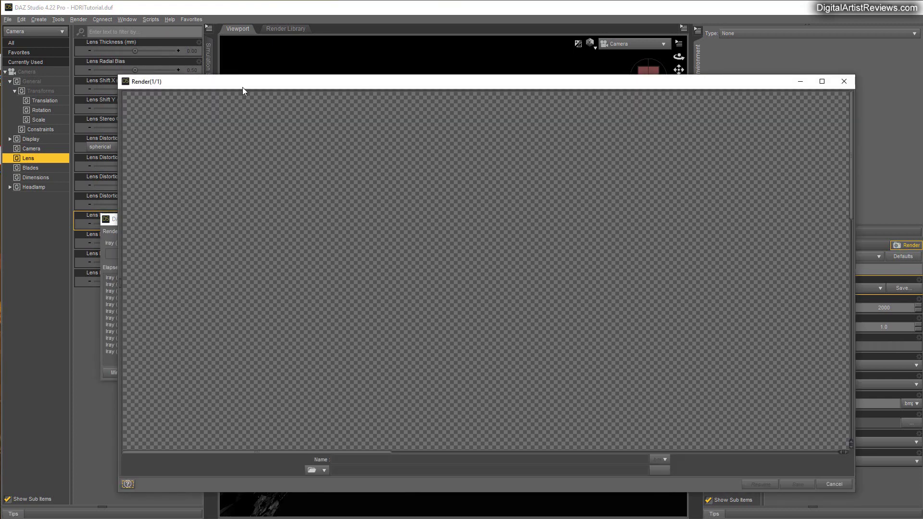
pyautogui.moveTo(241, 86); pyautogui.dragTo(280, 55)
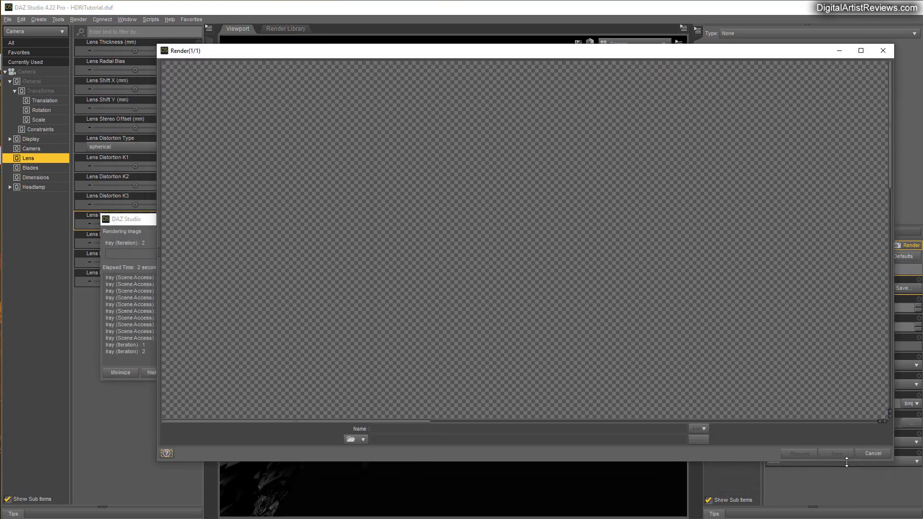
pyautogui.moveTo(893, 463); pyautogui.dragTo(920, 508)
pyautogui.moveTo(389, 55); pyautogui.dragTo(305, 39)
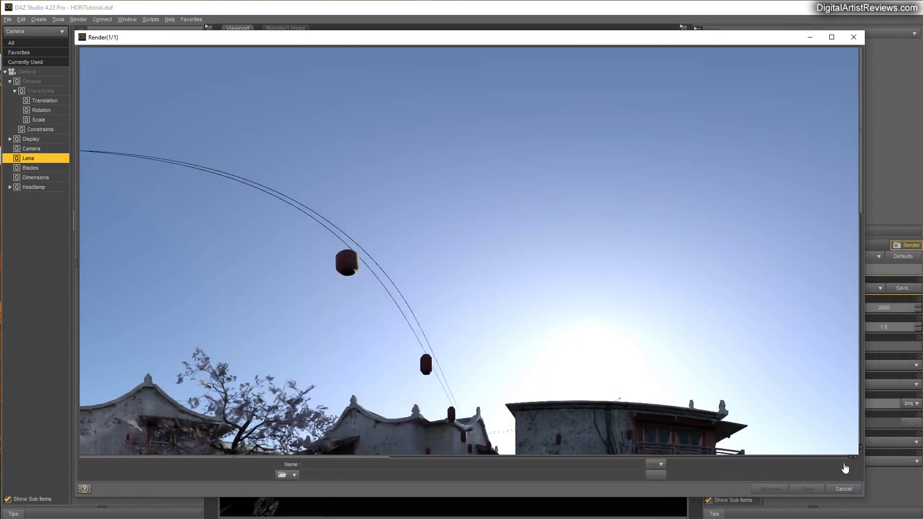
pyautogui.moveTo(860, 498); pyautogui.dragTo(888, 508)
pyautogui.scroll(-8, 630, 319)
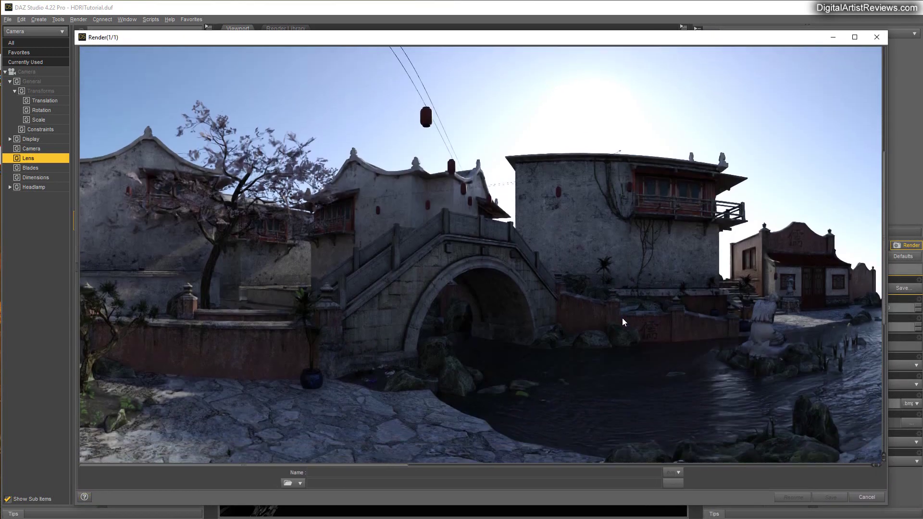
pyautogui.scroll(-1, 464, 333)
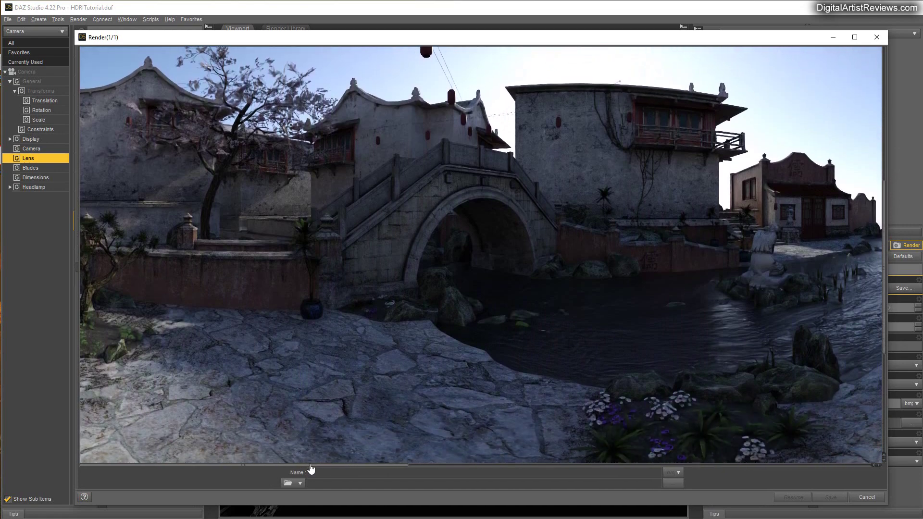
# - Inspect the rest of the courtyard panorama, stop the render and close the render window
pyautogui.moveTo(310, 469); pyautogui.dragTo(557, 492)
pyautogui.moveTo(233, 42); pyautogui.dragTo(269, 37)
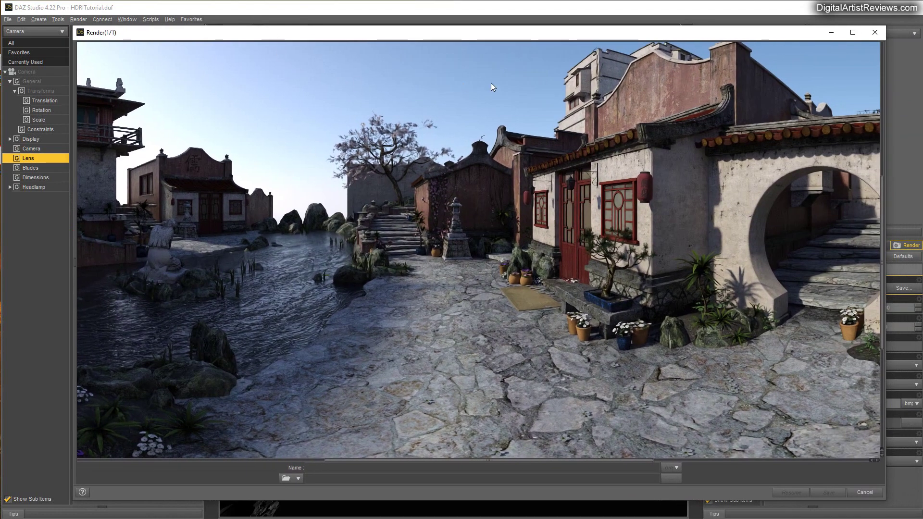
pyautogui.click(865, 492)
pyautogui.click(447, 279)
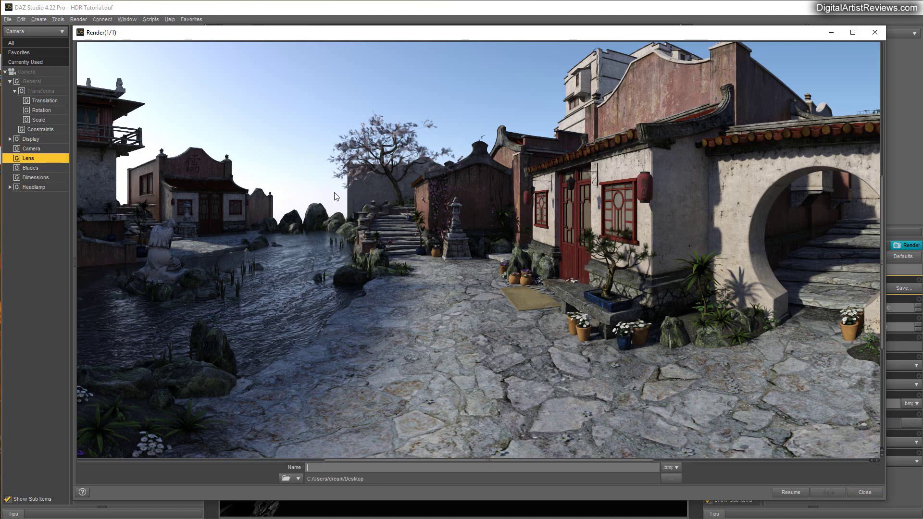
pyautogui.click(864, 492)
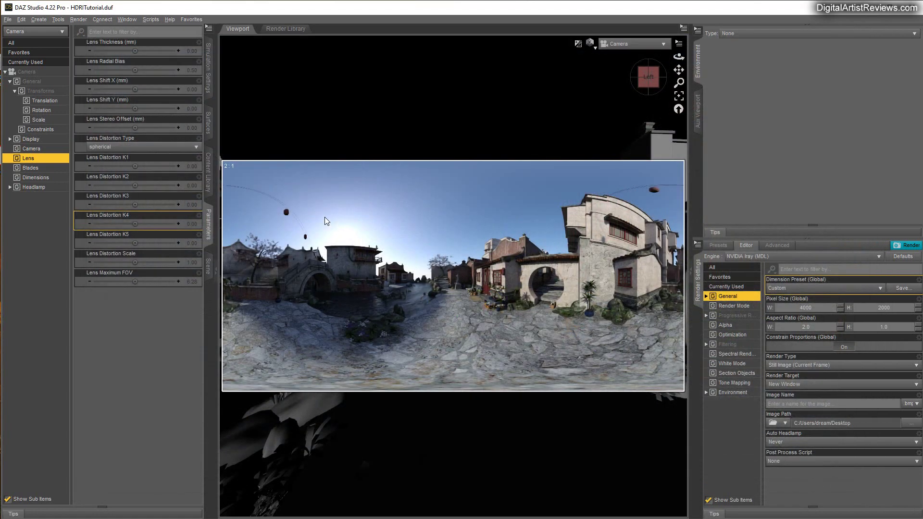
# - Save the last render as an image named Map in the HDRI Test folder, choosing a different file type from BMP
pyautogui.click(7, 20)
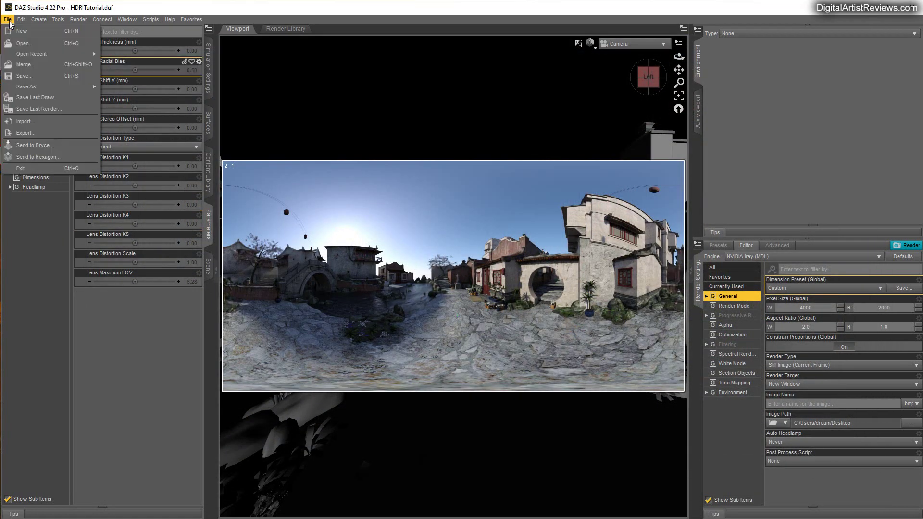
pyautogui.click(26, 108)
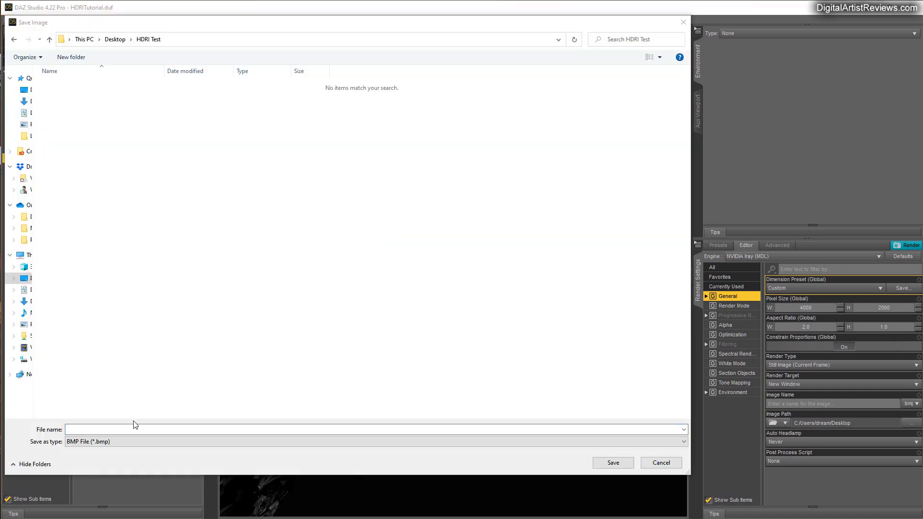
pyautogui.click(75, 429)
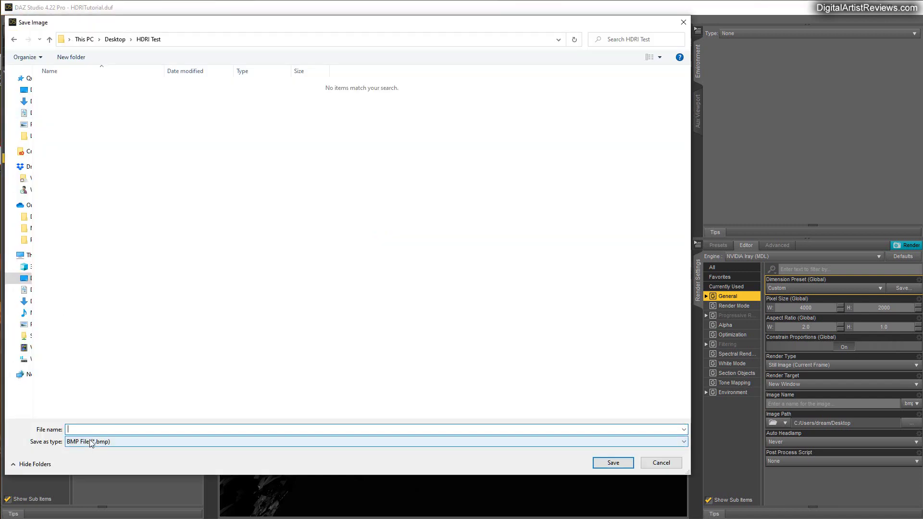
pyautogui.write('Map')
pyautogui.click(91, 441)
pyautogui.click(86, 458)
pyautogui.click(613, 462)
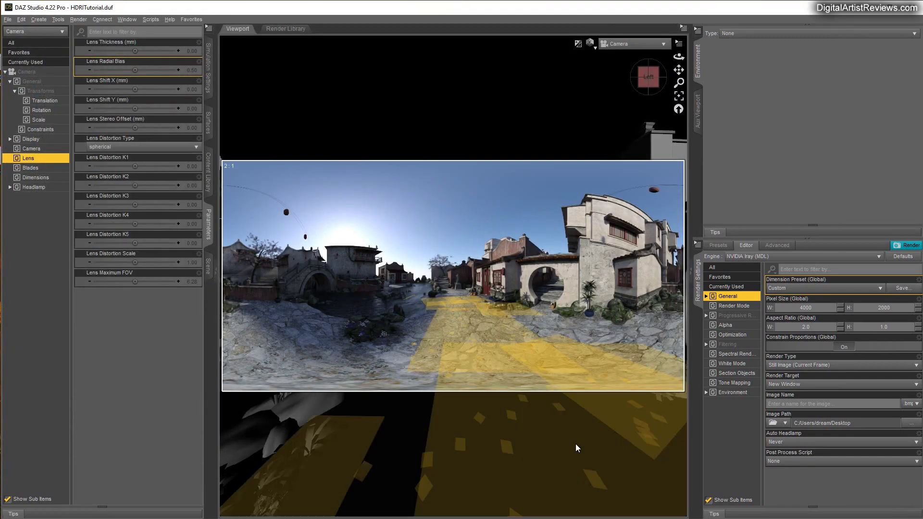
# - Show the scene's node list and save the courtyard scene under the new name DesignMap
pyautogui.click(207, 265)
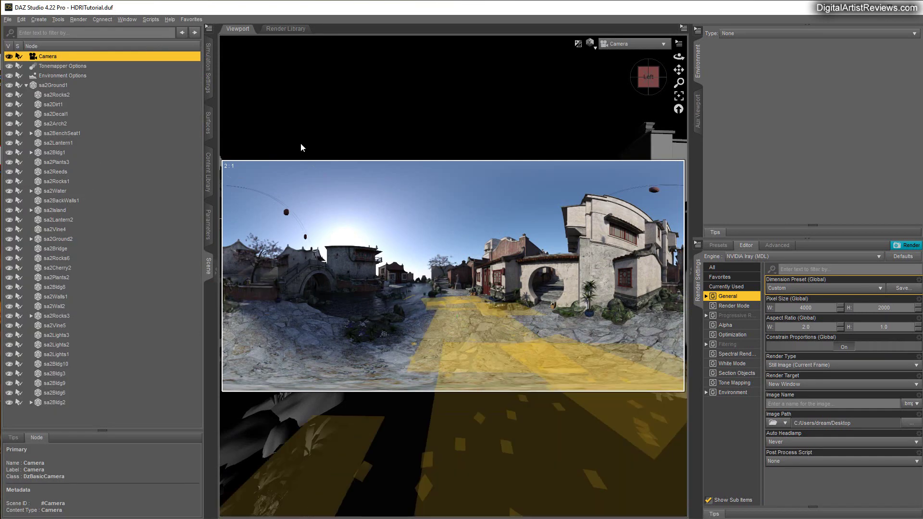
pyautogui.click(8, 19)
pyautogui.moveTo(61, 90)
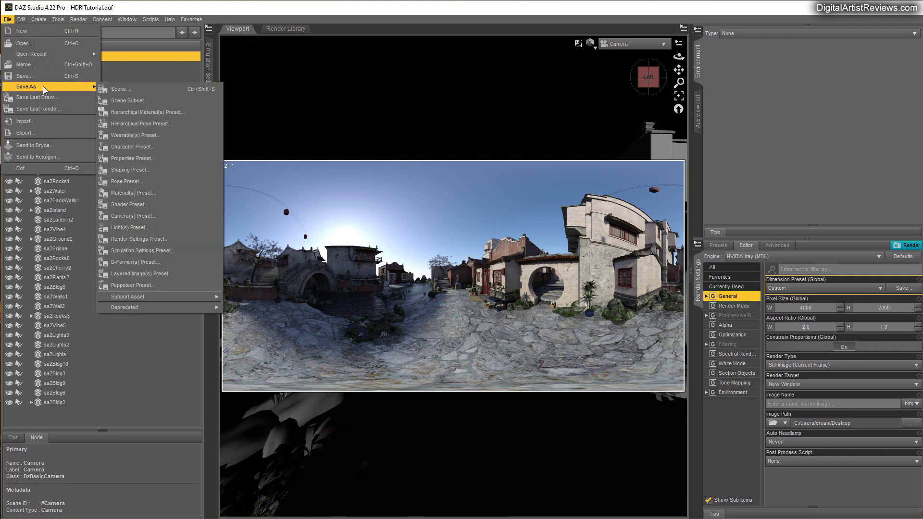
pyautogui.click(119, 90)
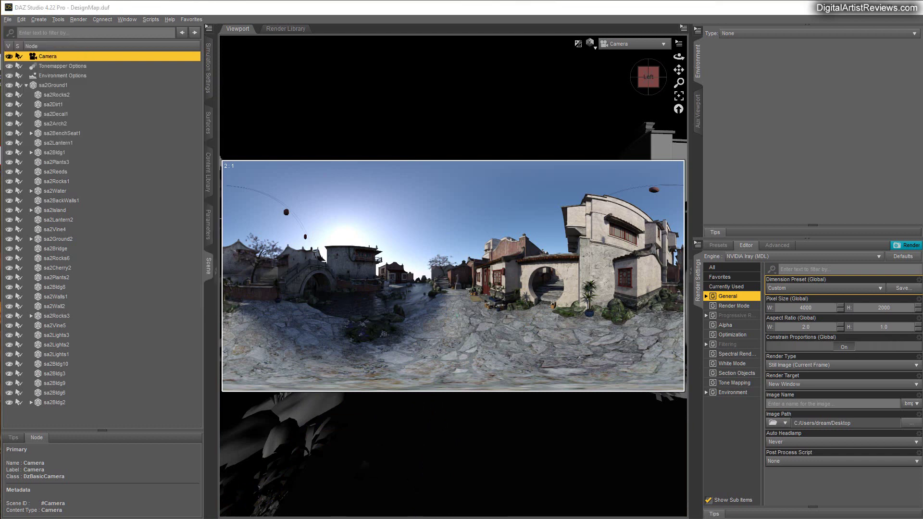
# - Start a new scene and load the HDRITutorial scene with the Addy Leigh figure, dismissing the duplicate formulas warning
pyautogui.click(8, 19)
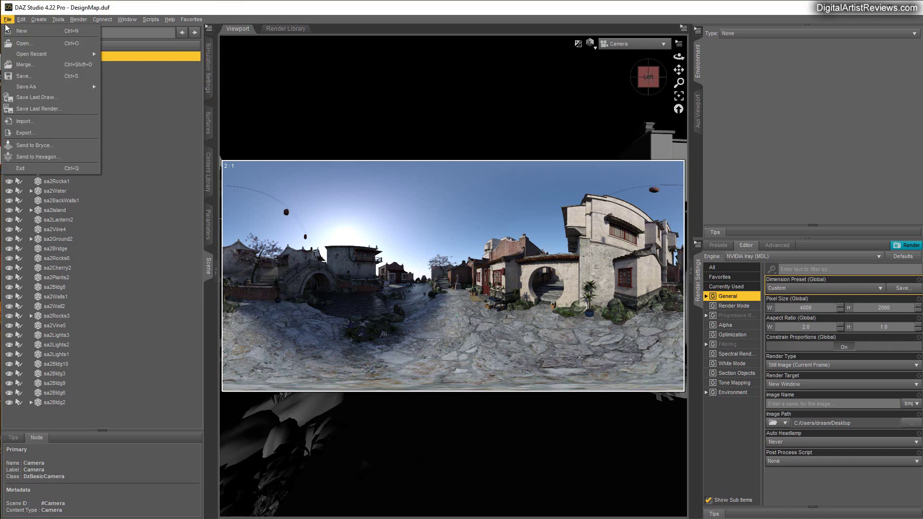
pyautogui.click(14, 31)
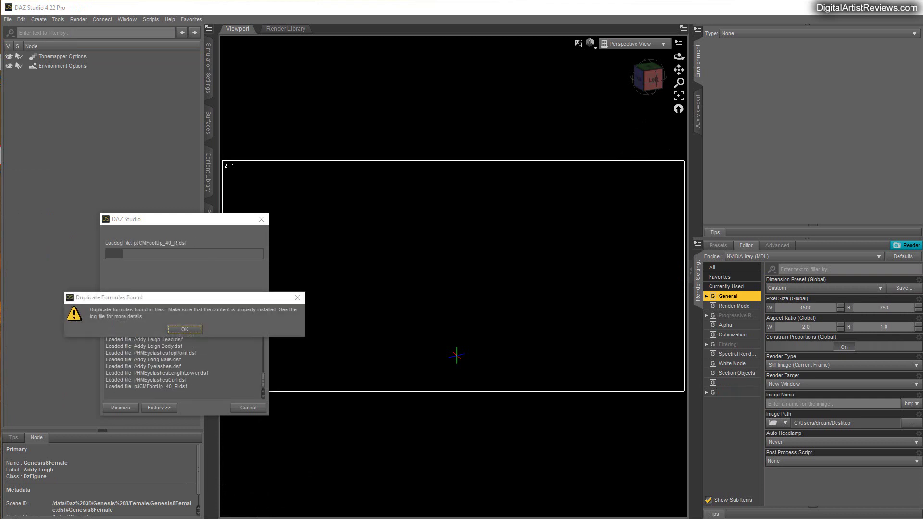
pyautogui.click(182, 329)
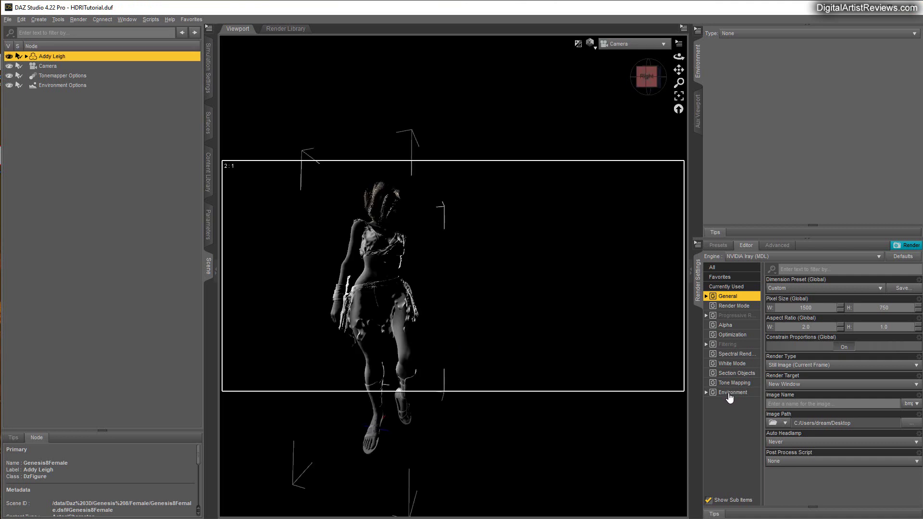
# - Load the Map image from the HDRI Test folder as the render's Environment Map
pyautogui.click(733, 393)
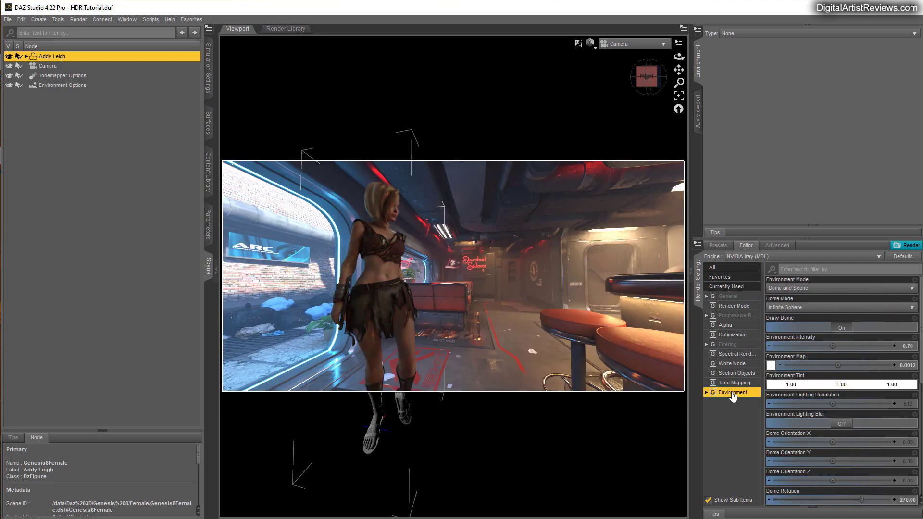
pyautogui.click(770, 366)
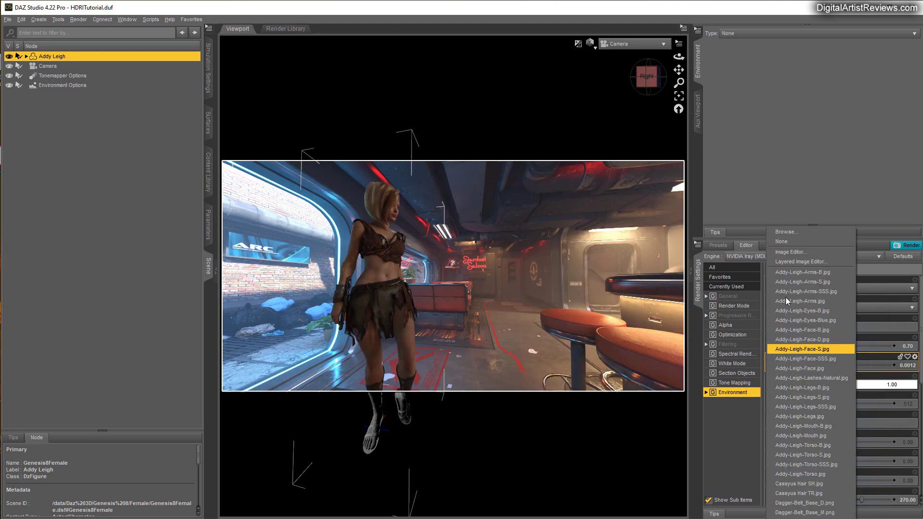
pyautogui.click(780, 234)
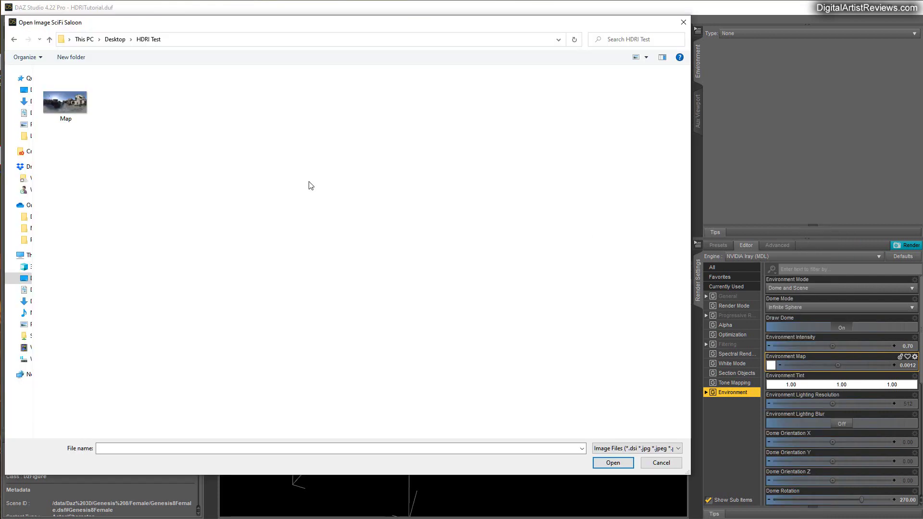
pyautogui.click(63, 91)
pyautogui.click(612, 463)
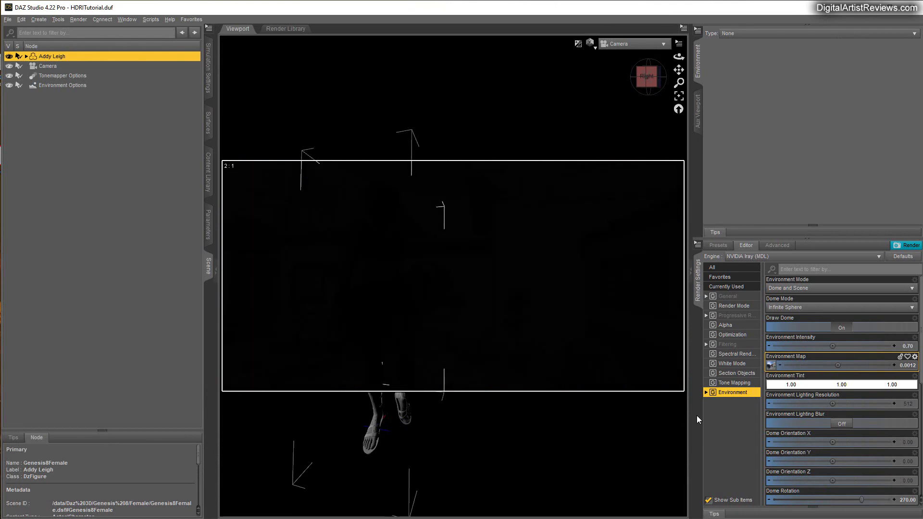
# - Set Environment Intensity to 1 and the Environment Map value to 2
pyautogui.doubleClick(904, 345)
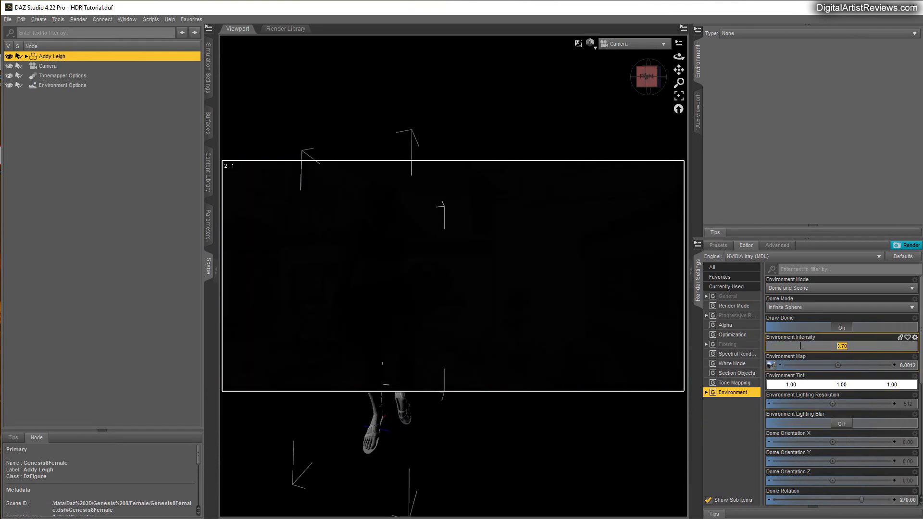
pyautogui.write('1')
pyautogui.press('Return')
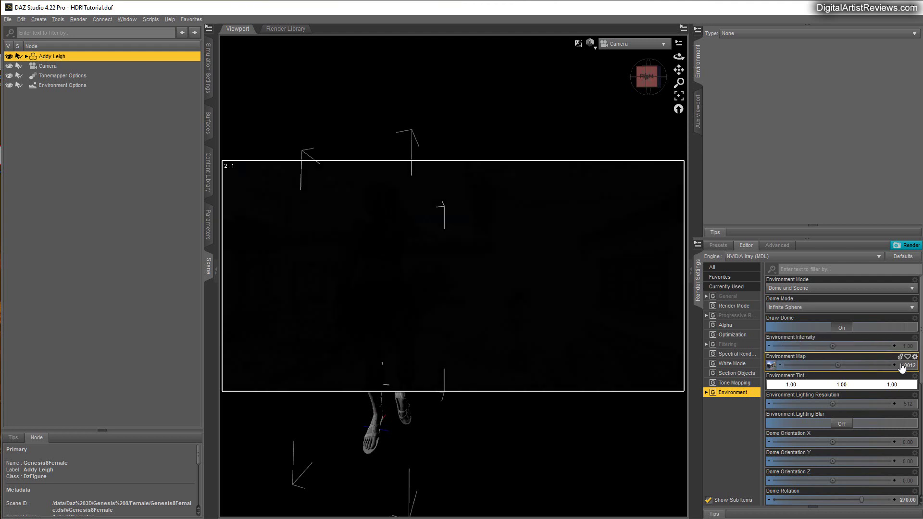
pyautogui.click(905, 366)
pyautogui.write('2')
pyautogui.press('Return')
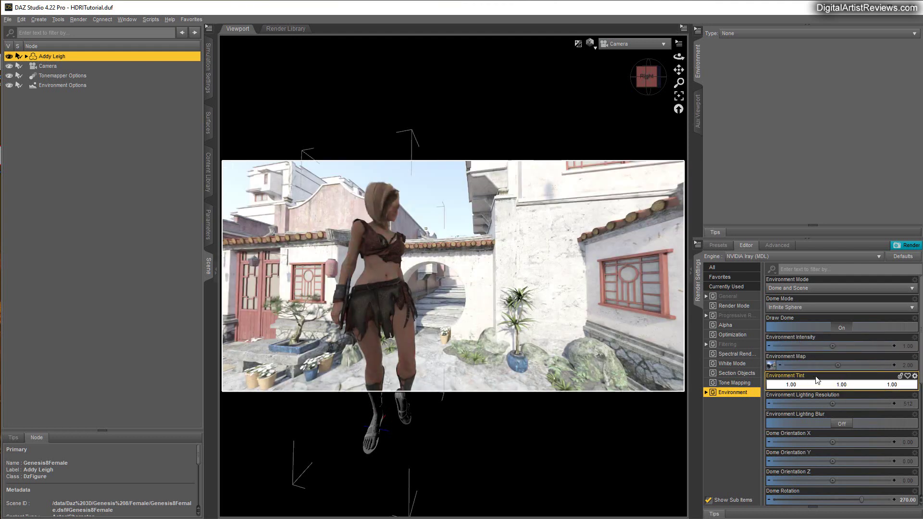
# - Orbit and pull back the camera to show the full figure on the stone path beside the round gateway
pyautogui.scroll(-4, 791, 356)
pyautogui.scroll(-2, 791, 356)
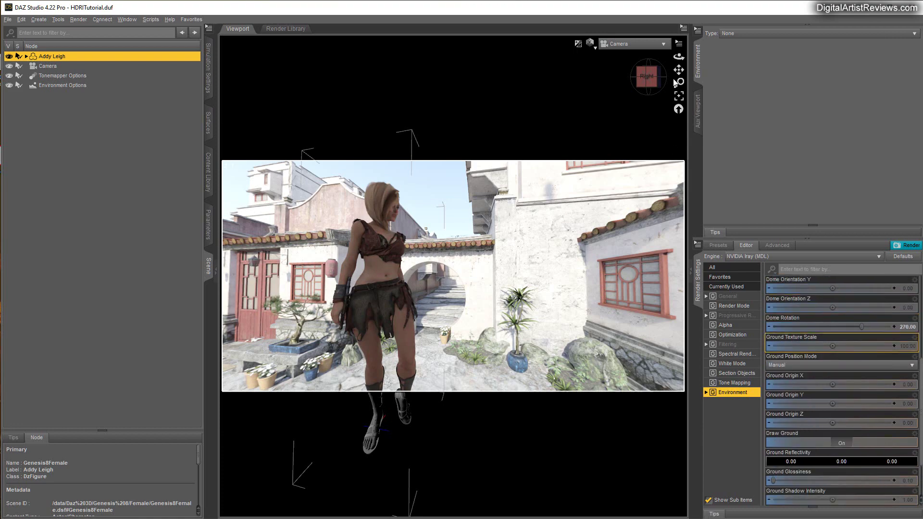
pyautogui.moveTo(678, 59); pyautogui.dragTo(634, 60)
pyautogui.moveTo(678, 83)
pyautogui.mouseDown()
pyautogui.moveTo(678, 113)
pyautogui.moveTo(678, 71)
pyautogui.moveTo(658, 118)
pyautogui.mouseUp()
pyautogui.moveTo(678, 57); pyautogui.dragTo(674, 56)
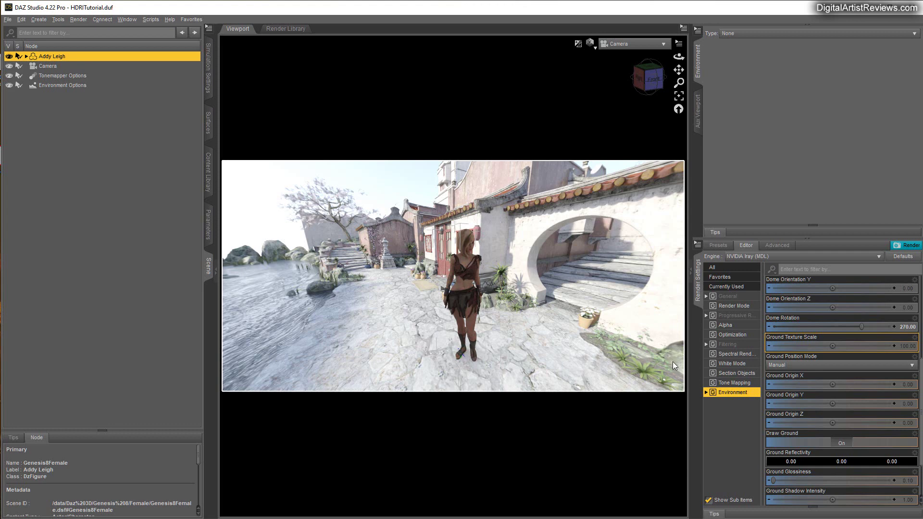
# - Try lowering the tone mapping Gamma to 1.08 and further to about 0.67
pyautogui.scroll(3, 857, 351)
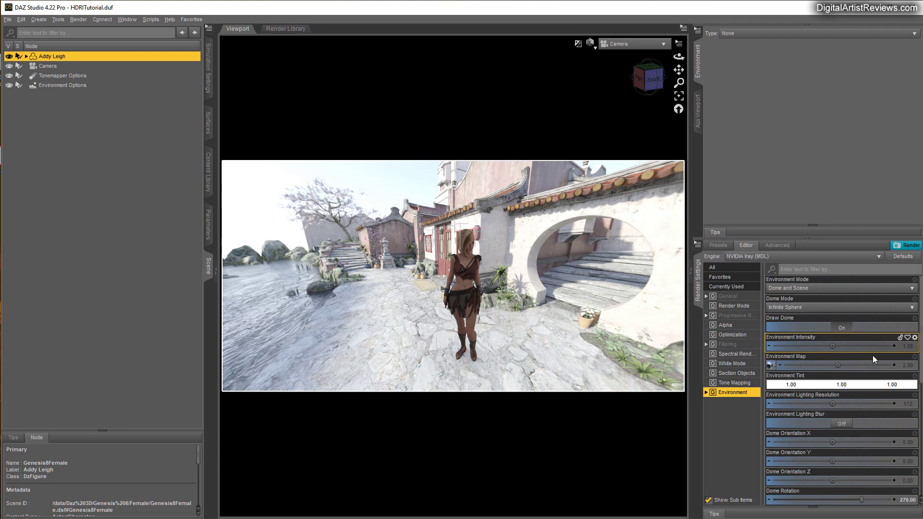
pyautogui.scroll(-3, 836, 375)
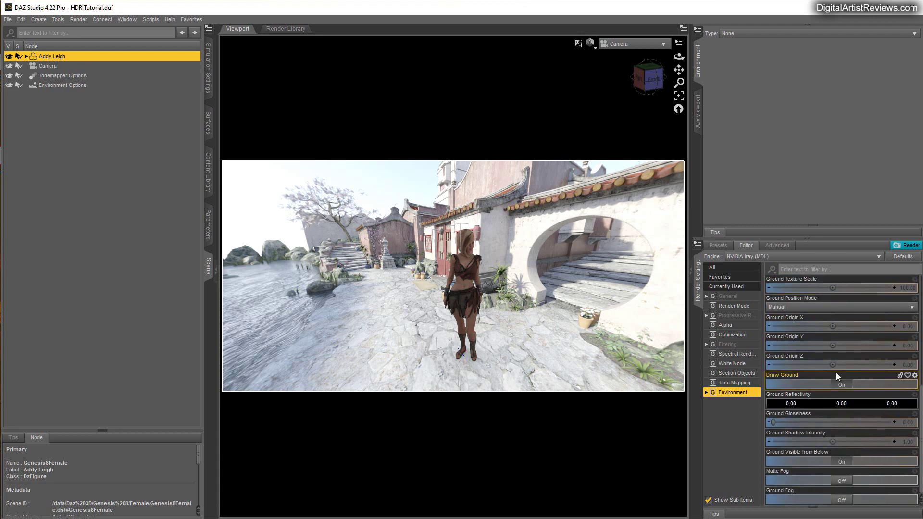
pyautogui.click(733, 383)
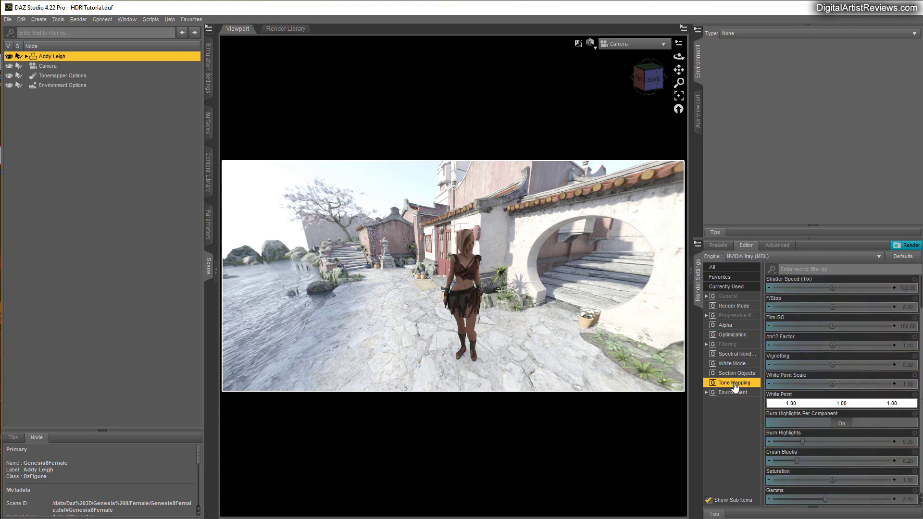
pyautogui.moveTo(823, 499); pyautogui.dragTo(798, 499)
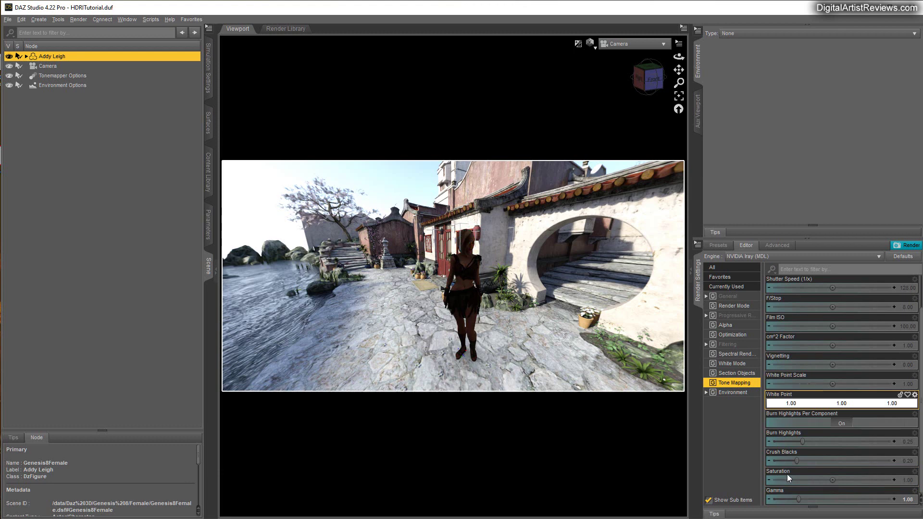
pyautogui.moveTo(798, 499); pyautogui.dragTo(788, 499)
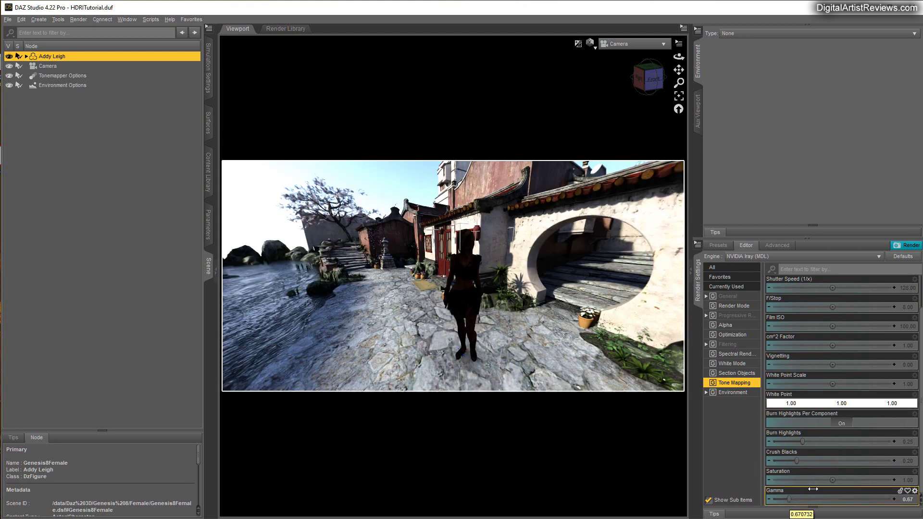
# - Set the tone mapping Gamma back to 2.2
pyautogui.click(913, 498)
pyautogui.write('2.2')
pyautogui.press('Return')
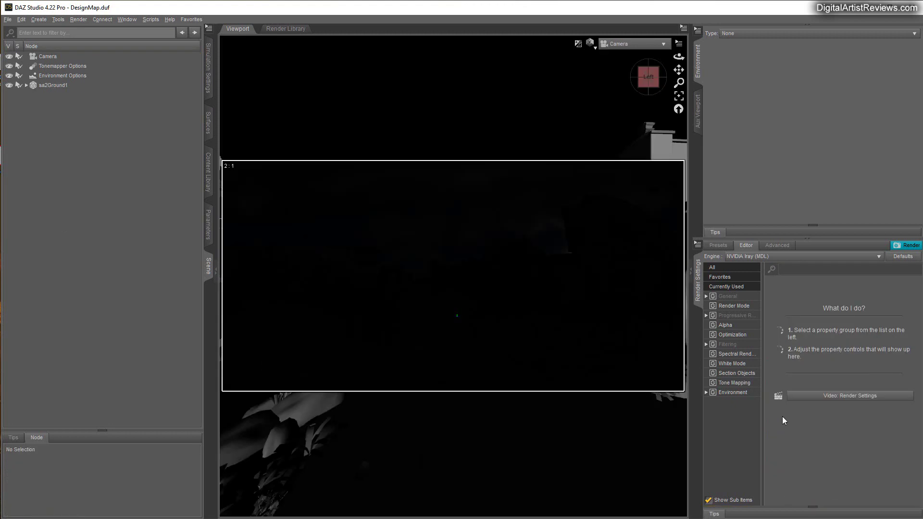
# - Switch the DesignMap scene's viewport to Iray preview and remove its Environment Map
pyautogui.click(595, 50)
pyautogui.click(596, 171)
pyautogui.click(736, 393)
pyautogui.click(770, 326)
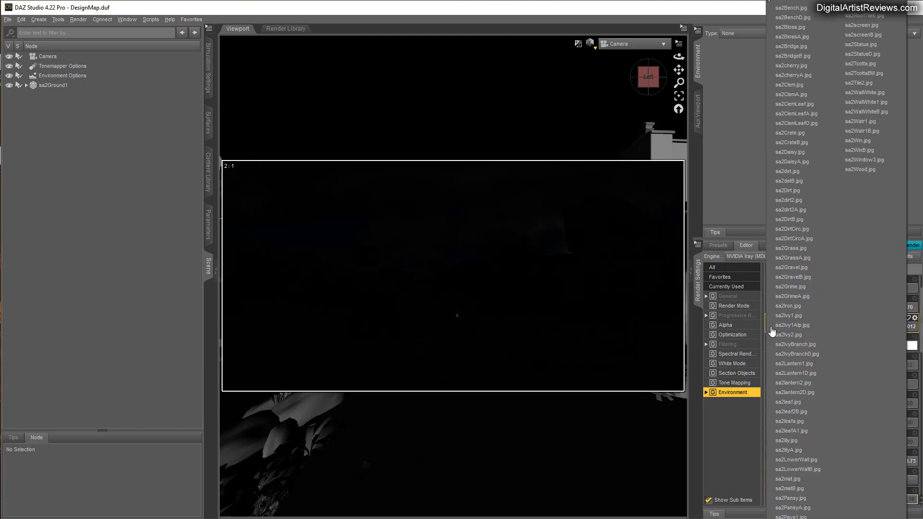
pyautogui.click(794, 4)
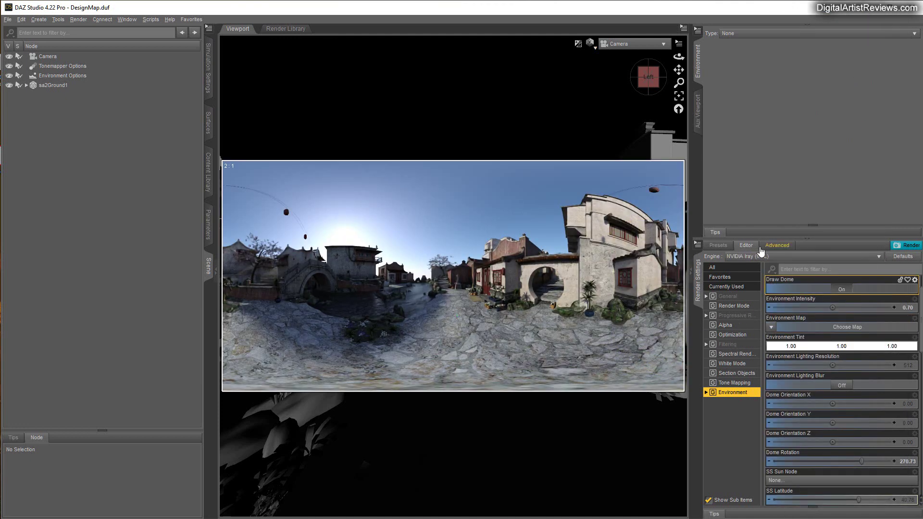
# - Enable Canvases in the advanced render settings and add a canvas of type Beauty
pyautogui.click(742, 256)
pyautogui.click(779, 255)
pyautogui.click(776, 245)
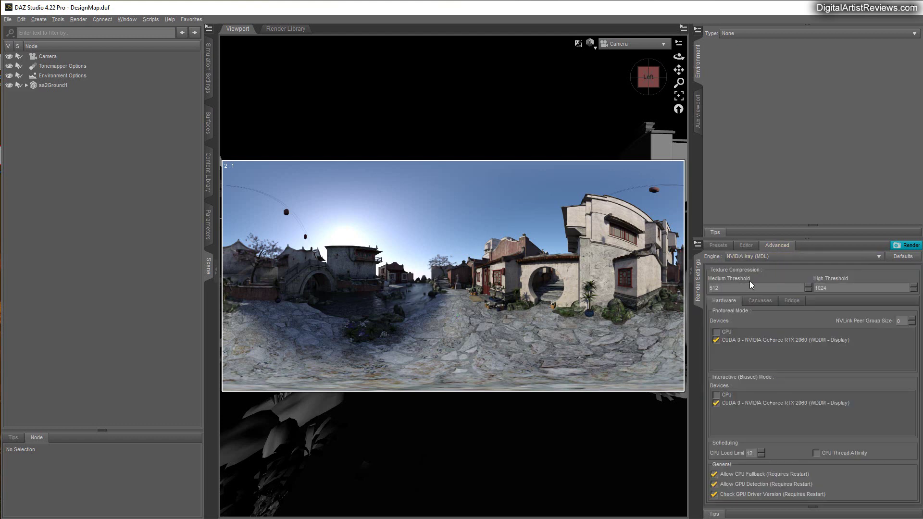
pyautogui.click(760, 302)
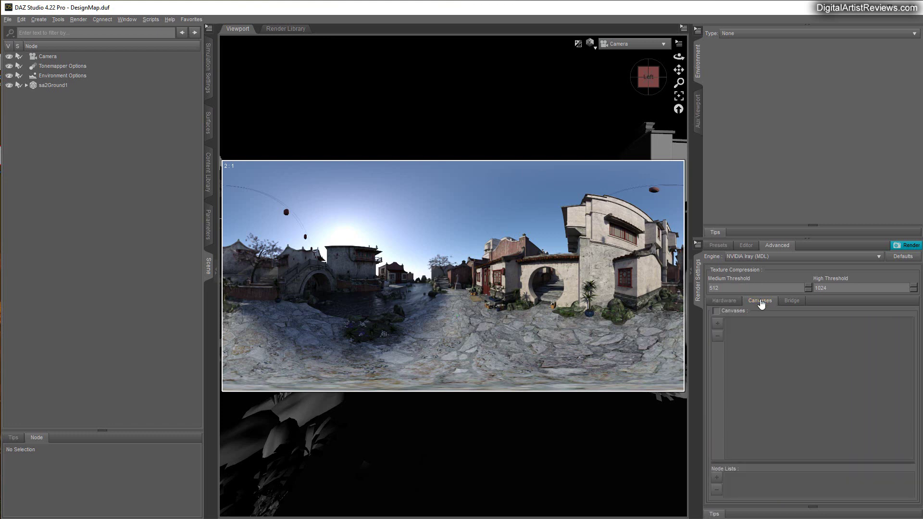
pyautogui.click(716, 310)
pyautogui.click(717, 325)
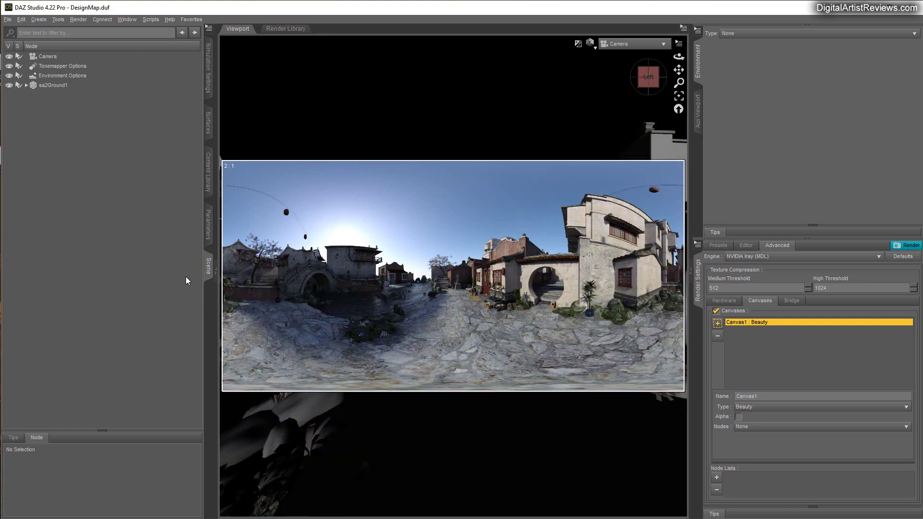
# - Check the panorama's general render settings, including its pixel size
pyautogui.click(746, 245)
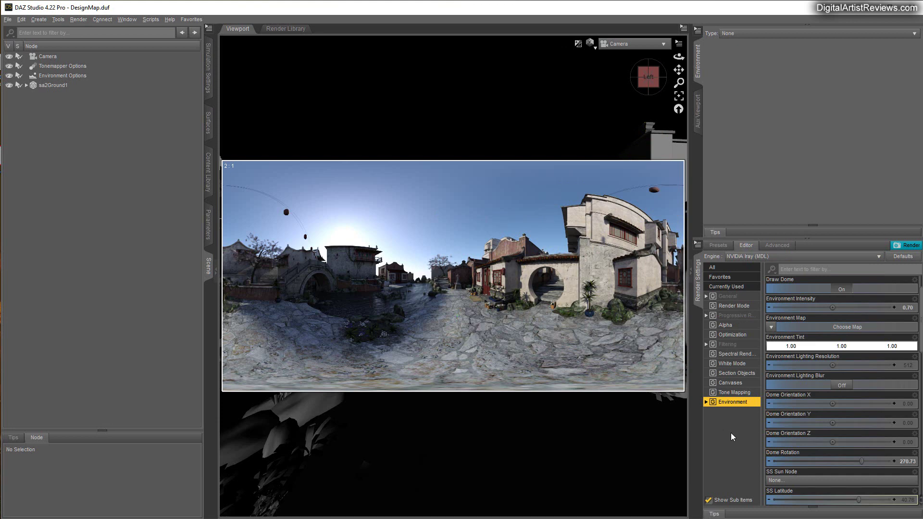
pyautogui.click(728, 297)
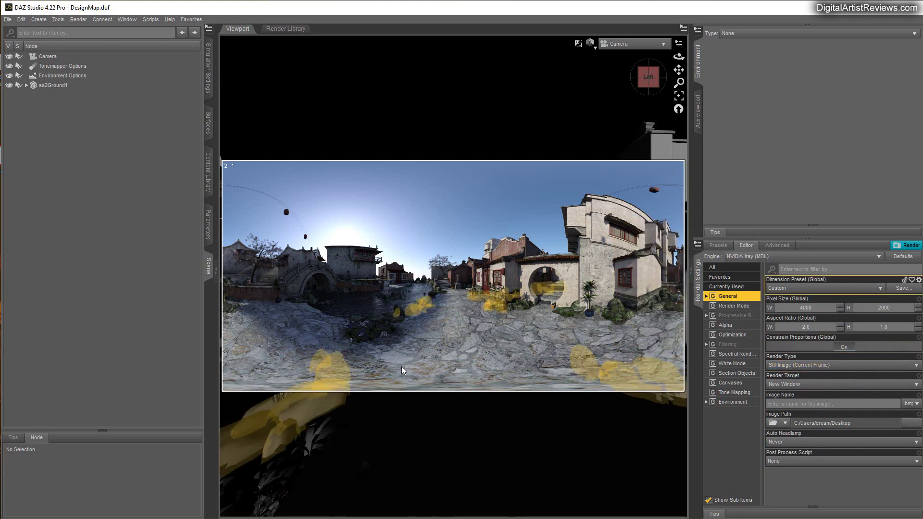
# - Set the render's Image Name to Main, leaving the Render Type as Still Image
pyautogui.click(798, 365)
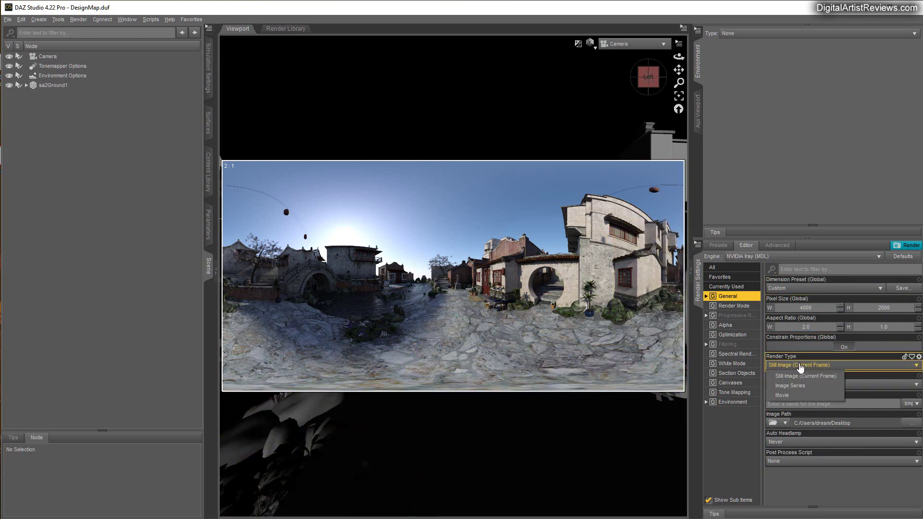
pyautogui.click(744, 450)
pyautogui.click(727, 298)
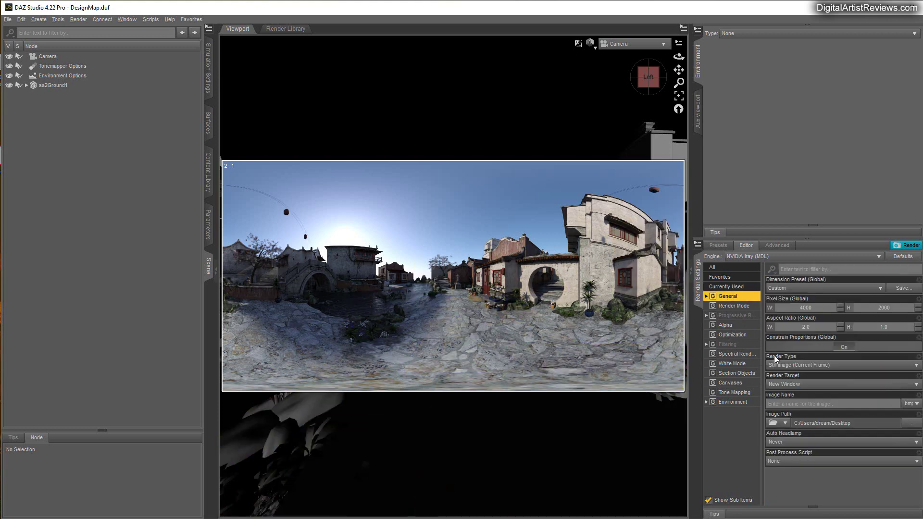
pyautogui.click(803, 404)
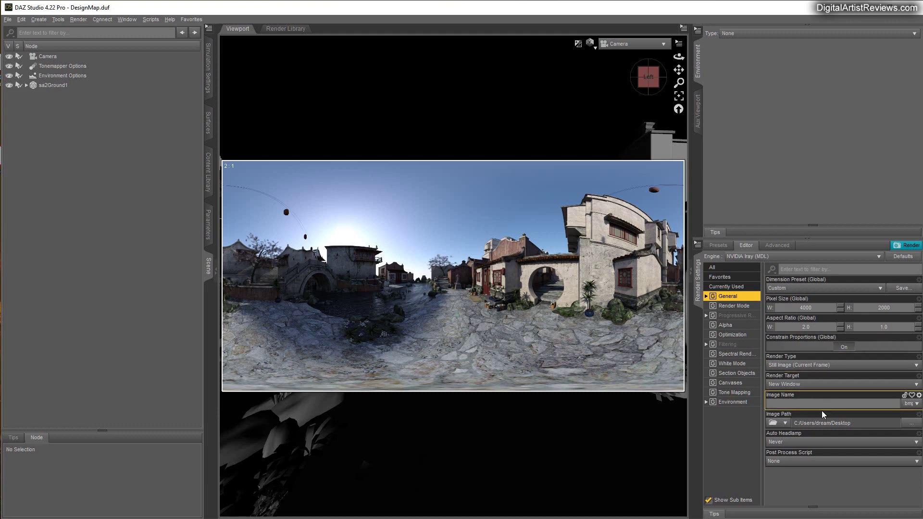
pyautogui.write('Main')
# - Create a folder named Real inside HDRI Test and choose it as the render's Image Path
pyautogui.click(910, 425)
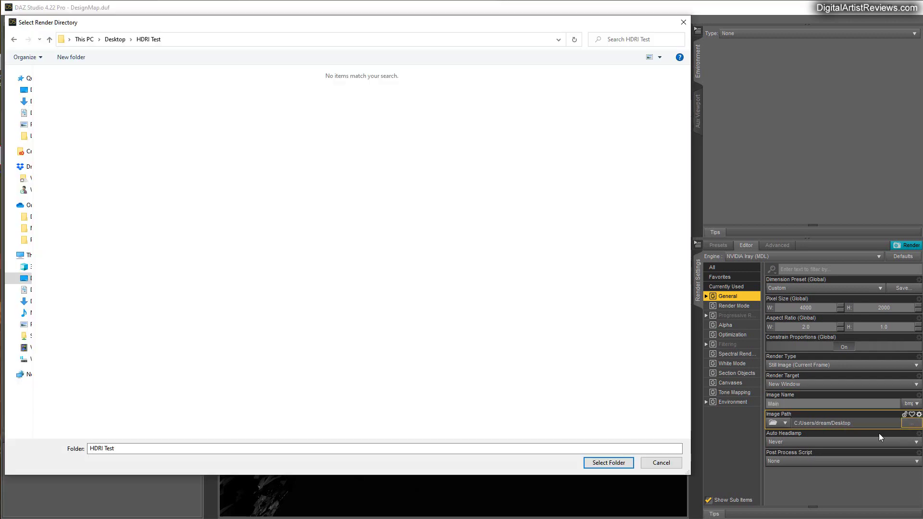
pyautogui.rightClick(211, 212)
pyautogui.moveTo(267, 343)
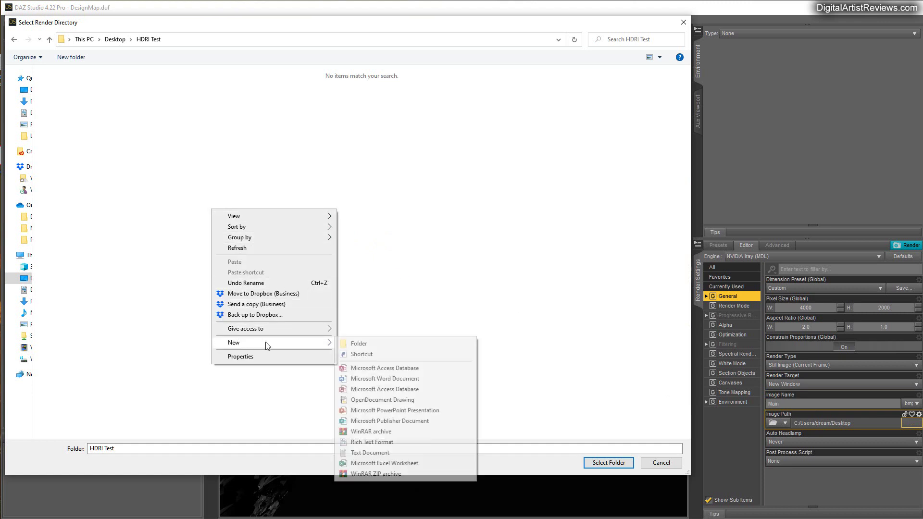
pyautogui.click(351, 345)
pyautogui.write('Real')
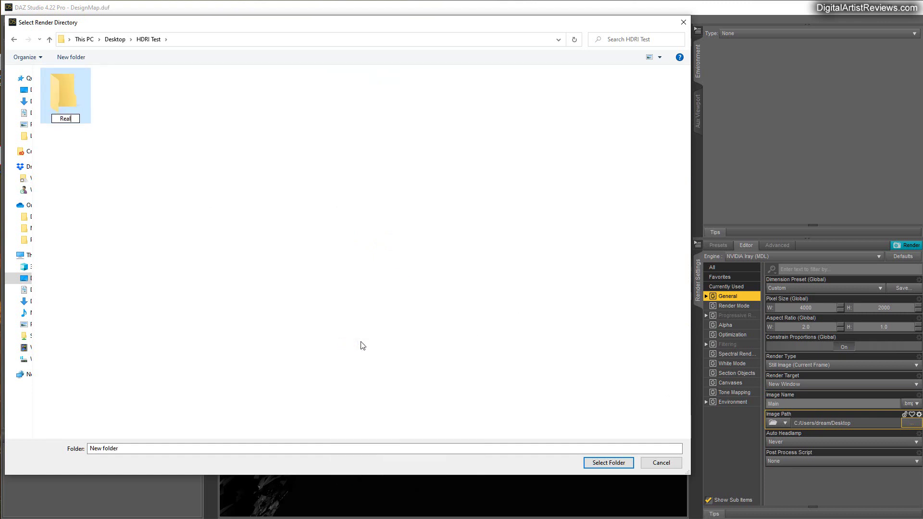
pyautogui.press('Return')
pyautogui.click(610, 462)
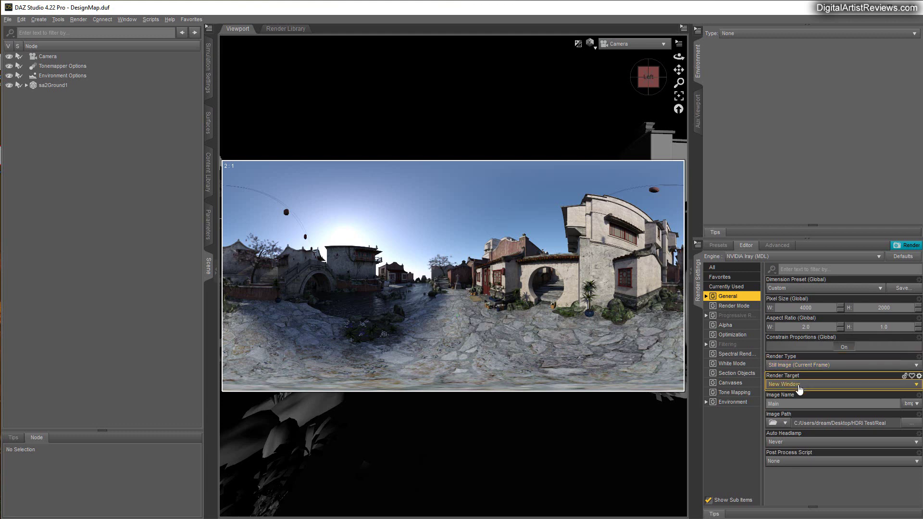
# - Set the Render Target to Direct To File and render the panorama
pyautogui.click(793, 386)
pyautogui.click(796, 405)
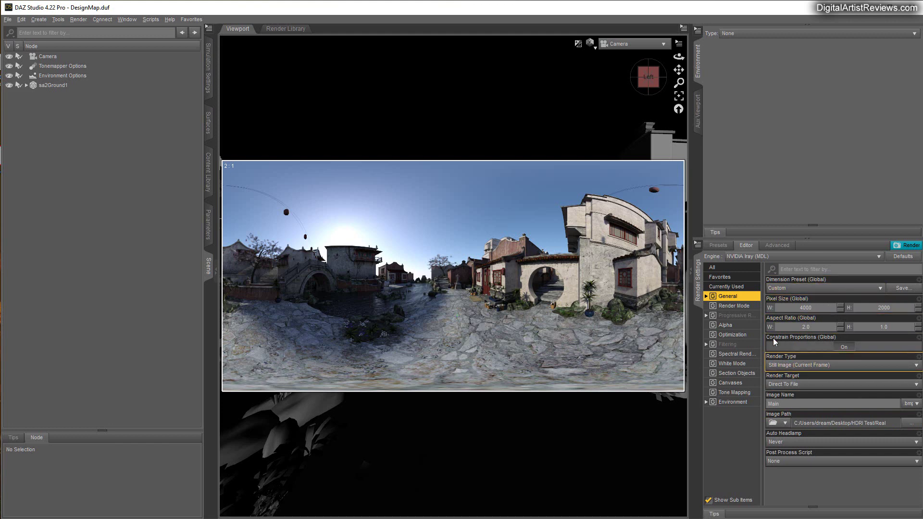
pyautogui.click(906, 245)
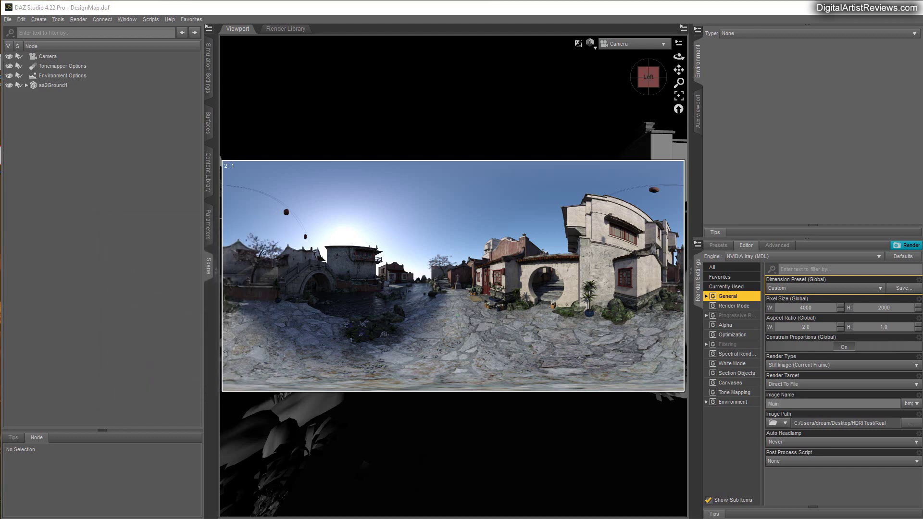
# - Switch to File Explorer and check the rendered files in the Real folder and its Main_canvases subfolder
pyautogui.hotkey('alt', 'Tab')
pyautogui.moveTo(130, 199); pyautogui.dragTo(469, 120)
pyautogui.click(286, 238)
pyautogui.doubleClick(287, 239)
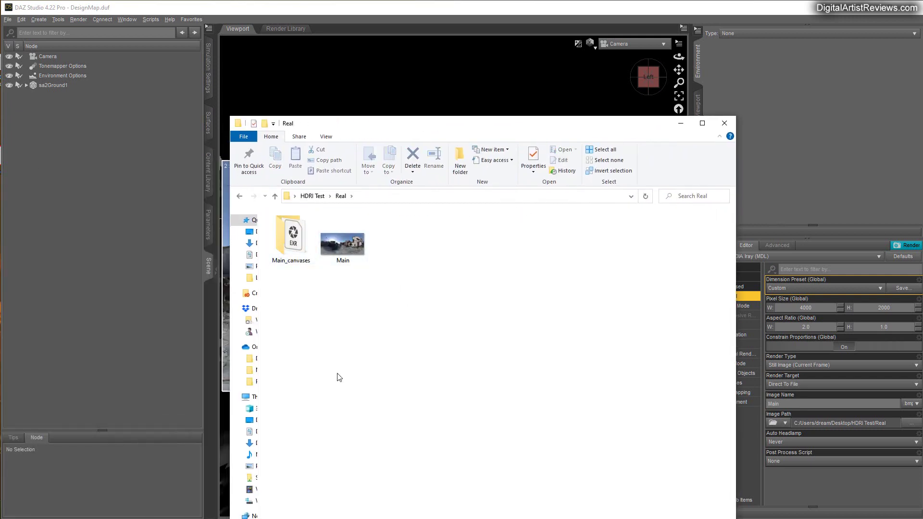
pyautogui.moveTo(345, 248)
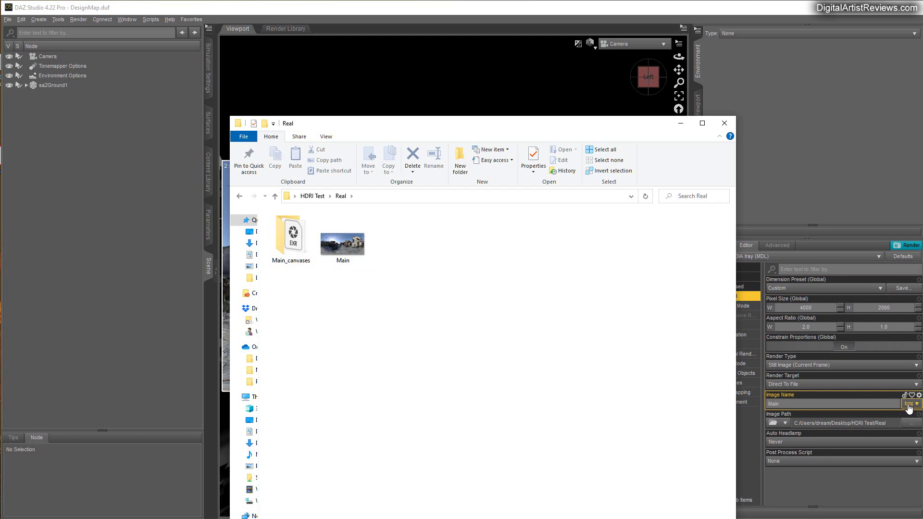
pyautogui.doubleClick(294, 242)
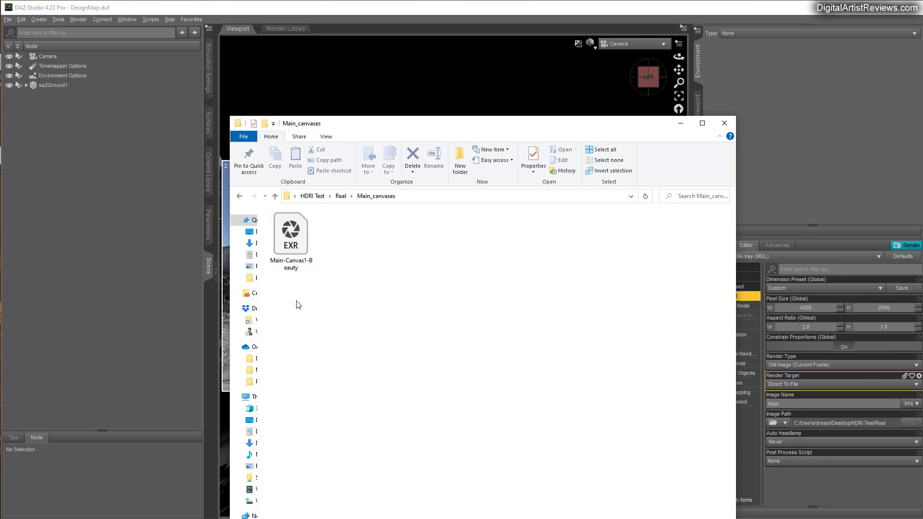
pyautogui.click(240, 196)
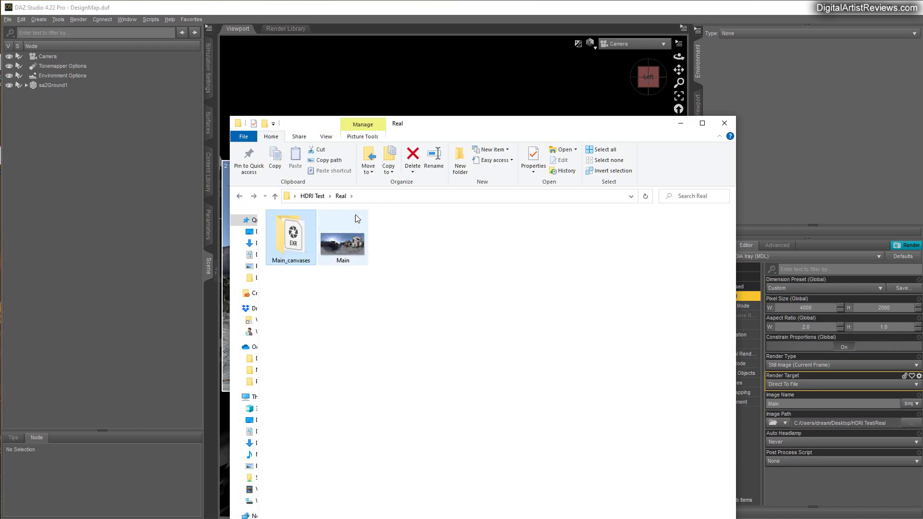
pyautogui.click(724, 123)
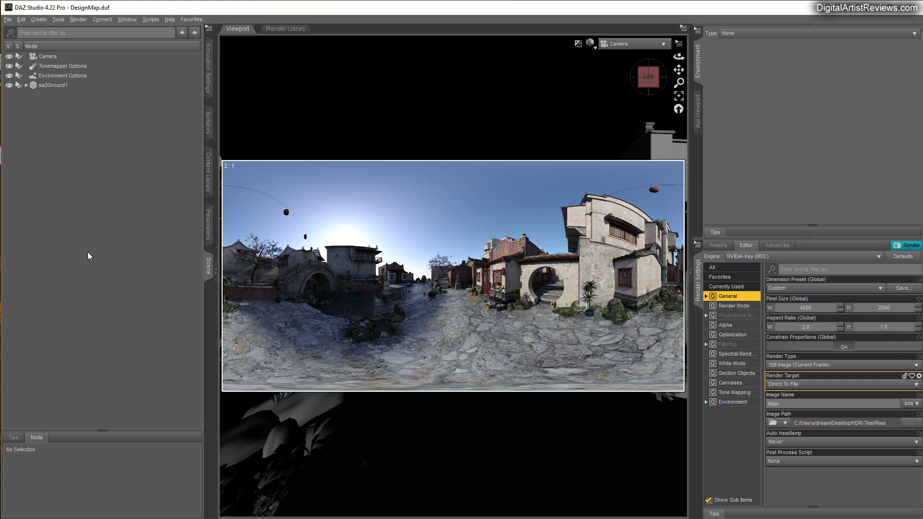
# - Open the HDRITutorial scene and load Main-Canvas1-Beauty from Real/Main_canvases as its Environment Map
pyautogui.click(8, 21)
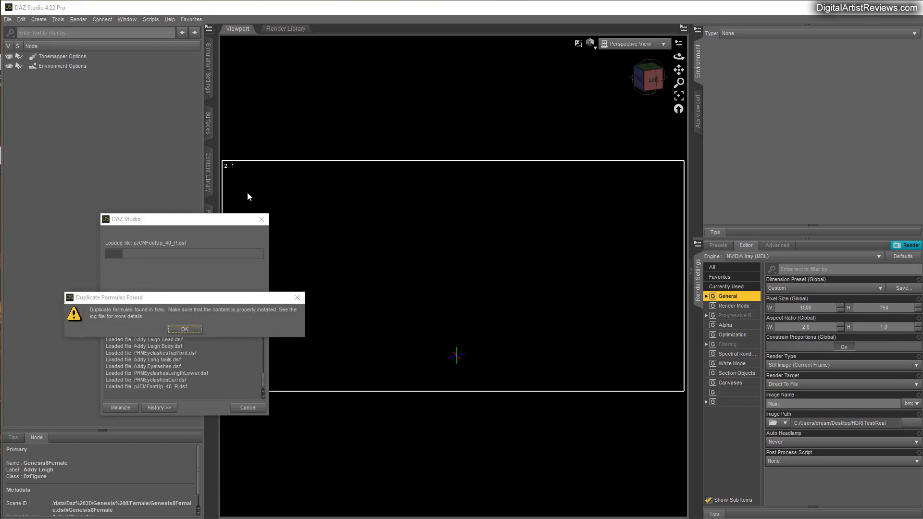
pyautogui.click(184, 329)
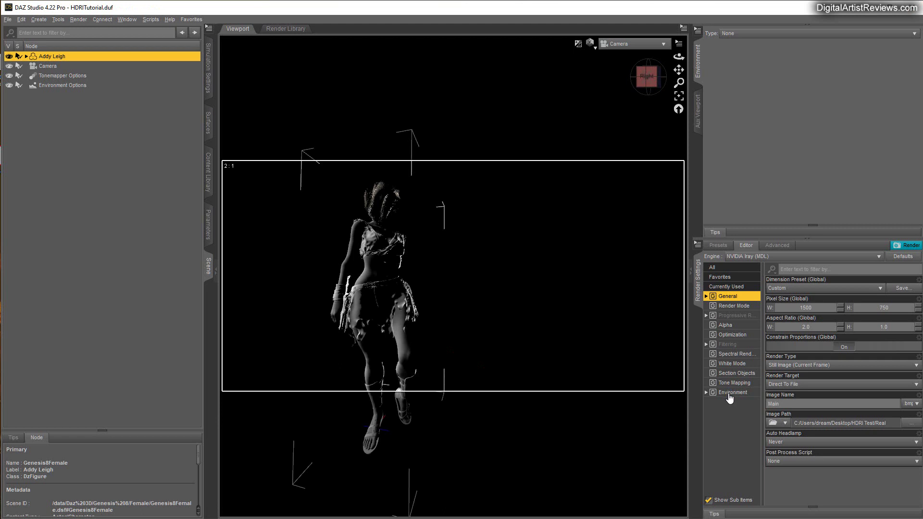
pyautogui.click(729, 393)
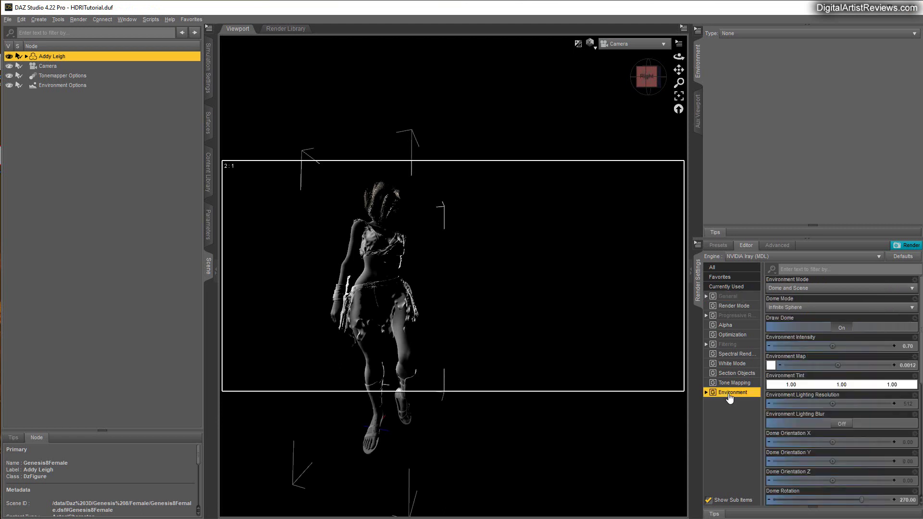
pyautogui.click(771, 367)
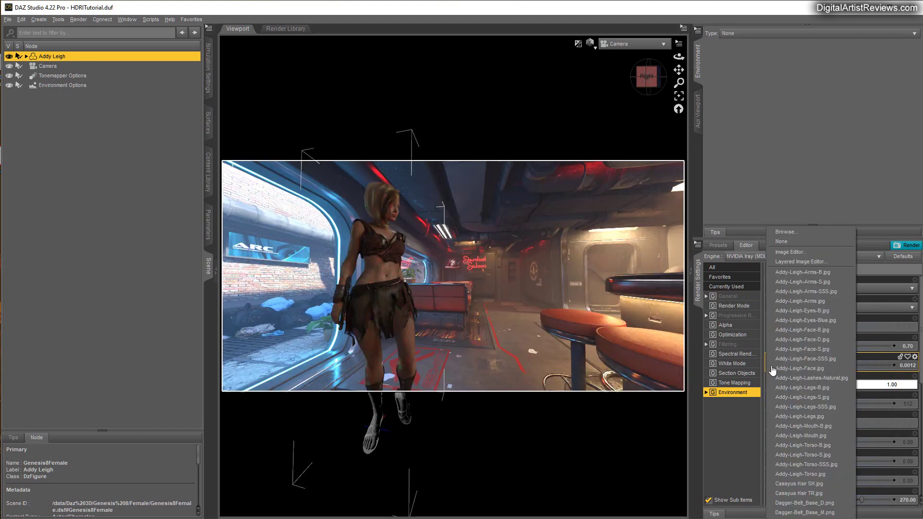
pyautogui.click(790, 233)
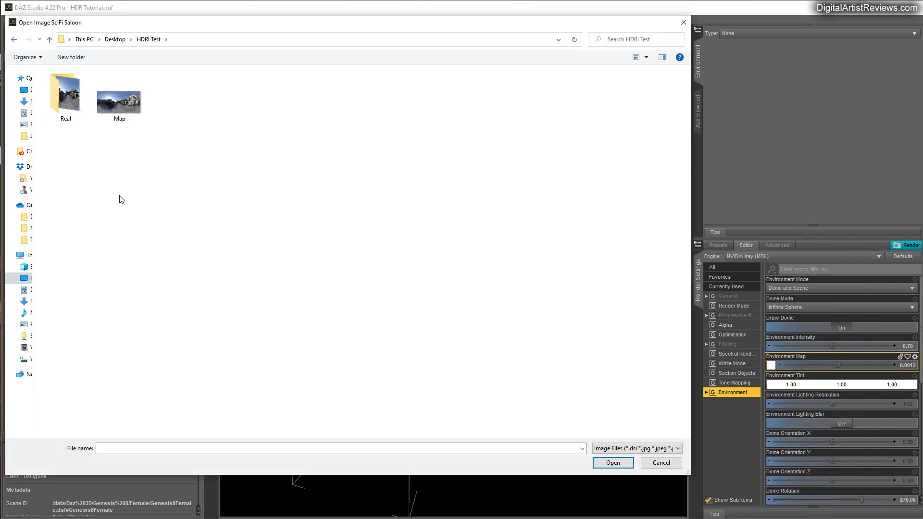
pyautogui.doubleClick(57, 101)
pyautogui.doubleClick(68, 114)
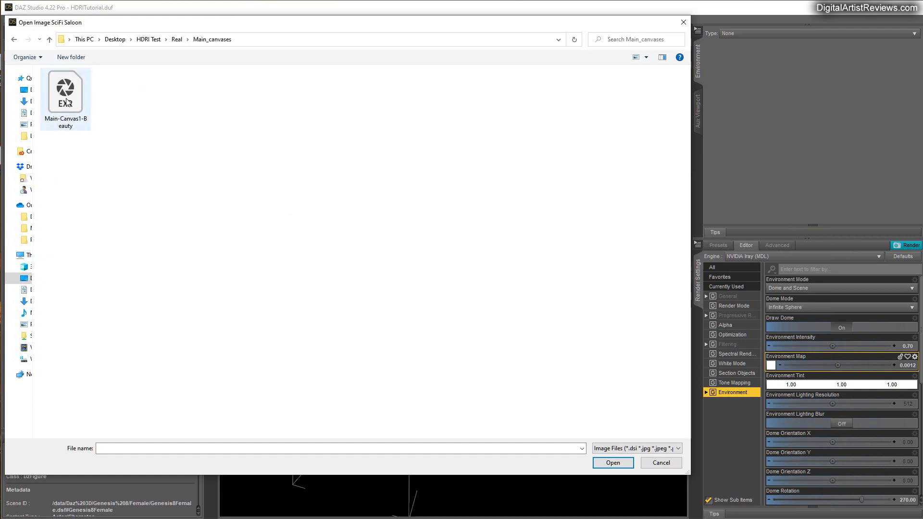
pyautogui.click(65, 99)
pyautogui.click(596, 462)
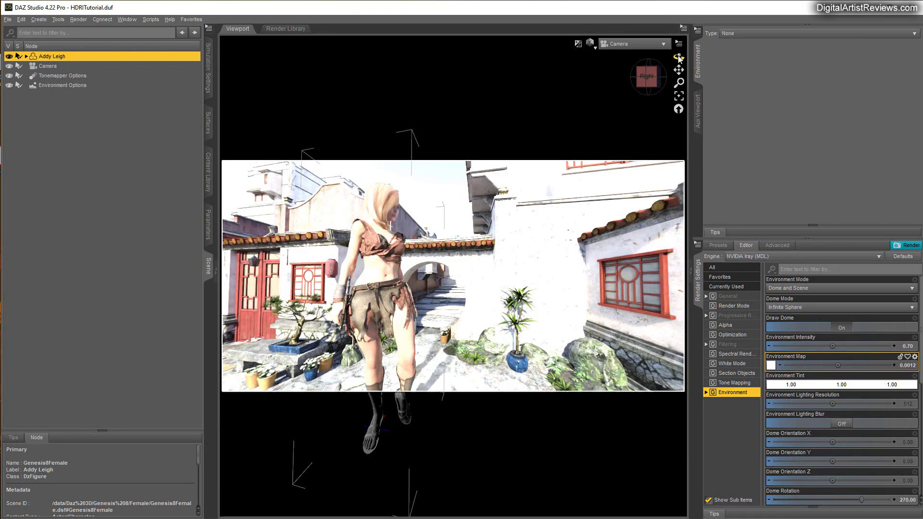
# - Orbit the camera around the figure and set the camera's Y Translate to 170
pyautogui.moveTo(678, 57); pyautogui.dragTo(649, 57)
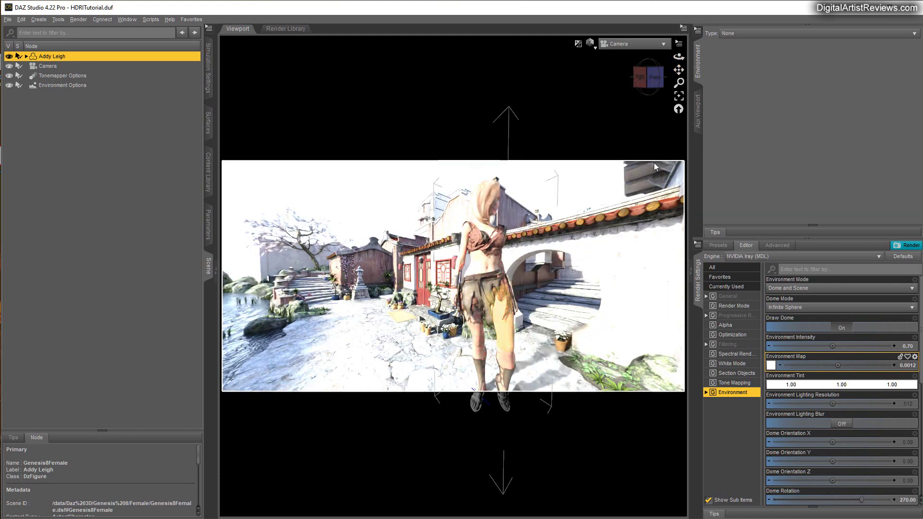
pyautogui.click(45, 66)
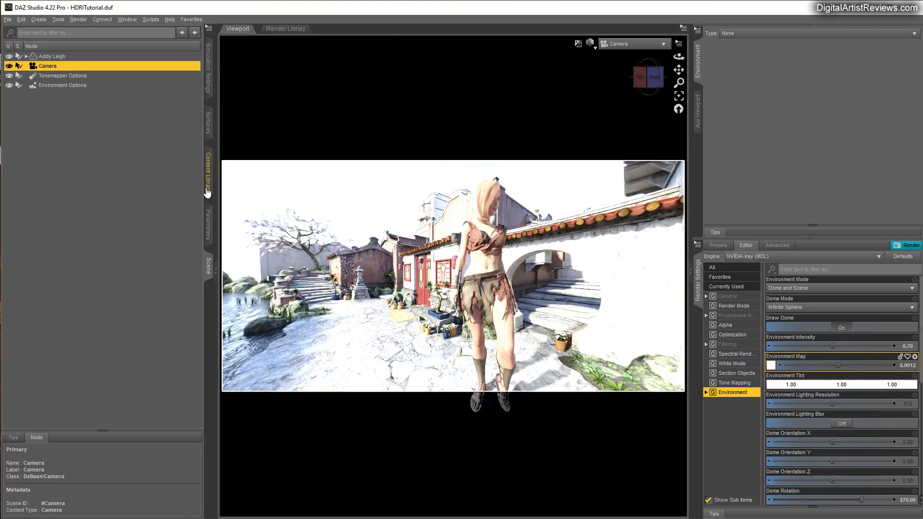
pyautogui.click(208, 211)
pyautogui.click(29, 111)
pyautogui.click(29, 72)
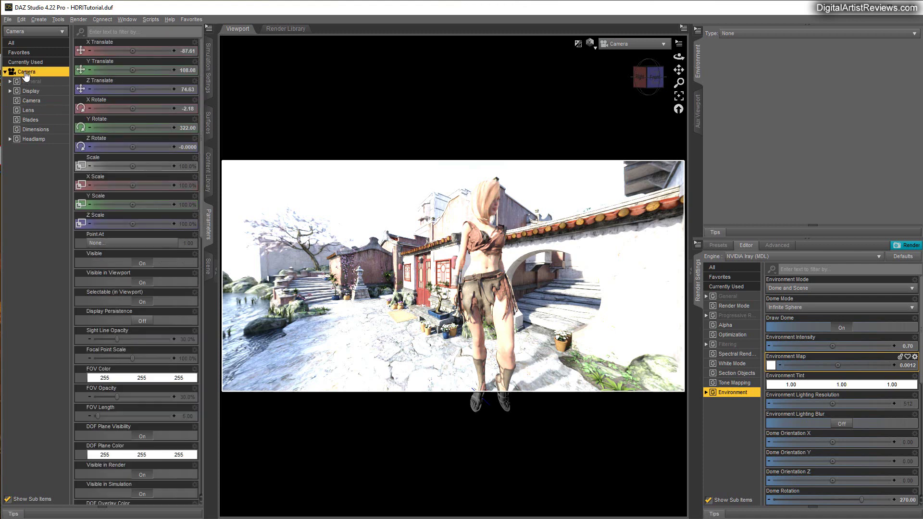
pyautogui.click(183, 69)
pyautogui.write('170')
pyautogui.press('Return')
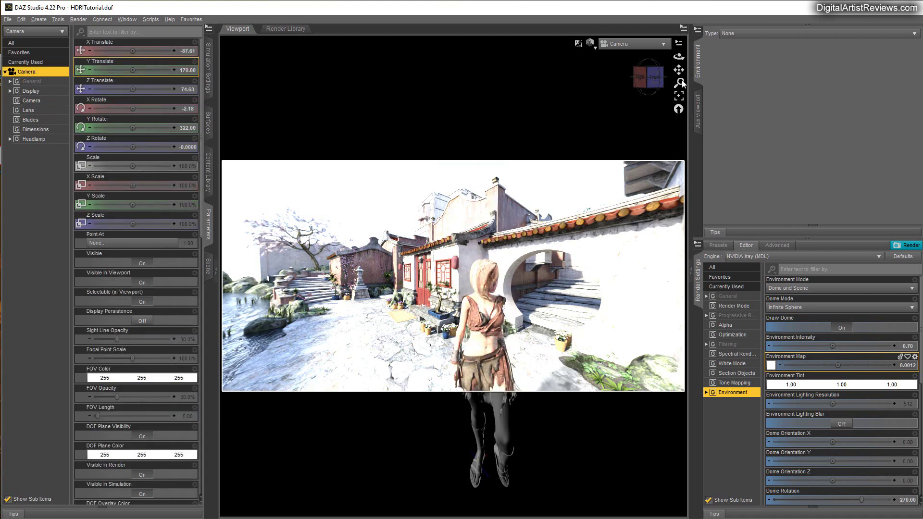
# - Move the camera back and adjust its framing so the whole figure stands within the courtyard view
pyautogui.moveTo(679, 81); pyautogui.dragTo(678, 106)
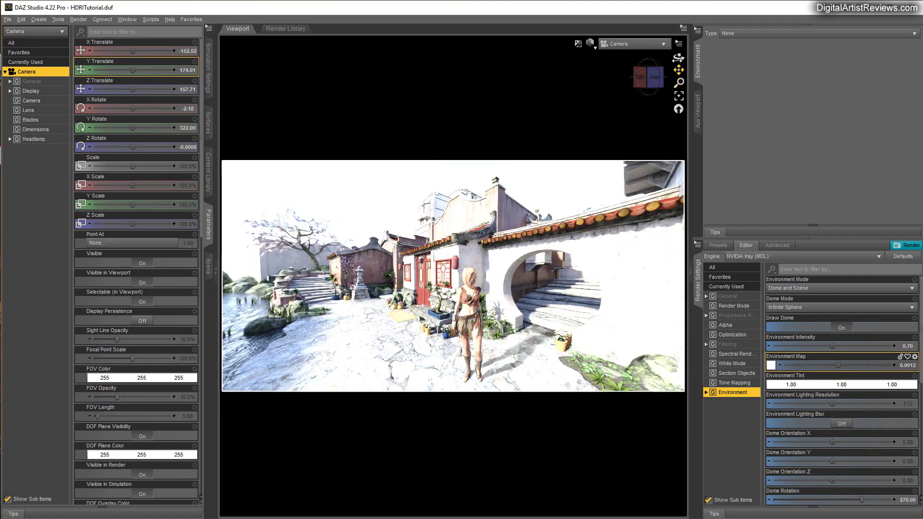
pyautogui.moveTo(679, 81); pyautogui.dragTo(679, 58, button='right')
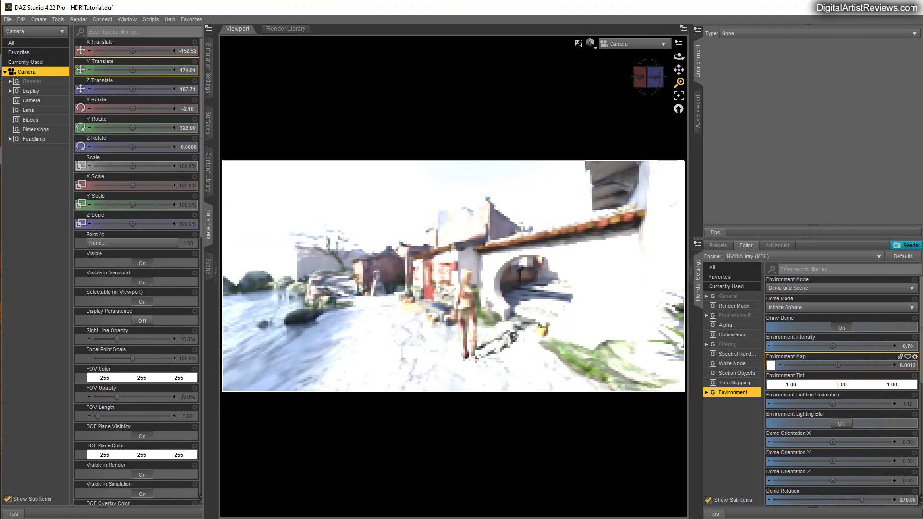
pyautogui.moveTo(679, 57); pyautogui.dragTo(679, 58)
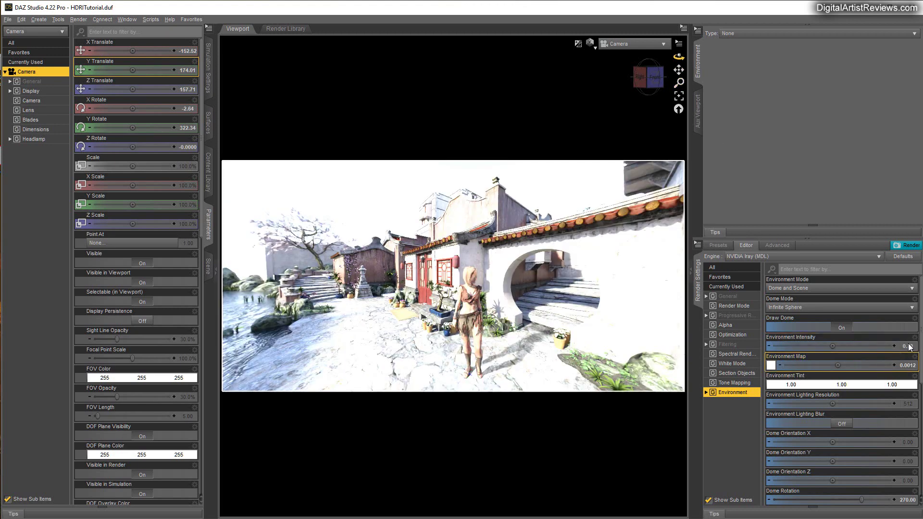
# - Set the Environment Map value to 0.00012
pyautogui.doubleClick(835, 365)
pyautogui.click(848, 365)
pyautogui.write('0')
pyautogui.press('Return')
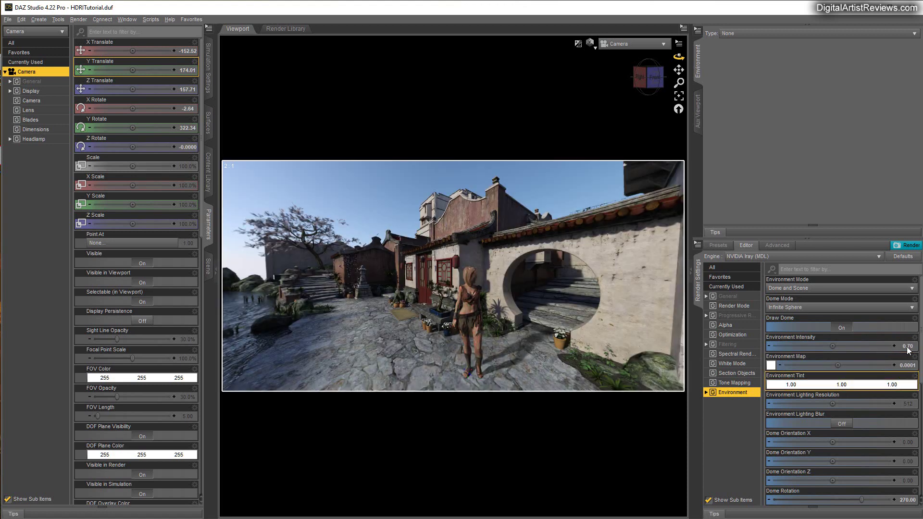
# - Set the Environment Intensity to 1 and recheck the exact Environment Map value
pyautogui.click(907, 346)
pyautogui.write('1')
pyautogui.press('Return')
pyautogui.press('Return')
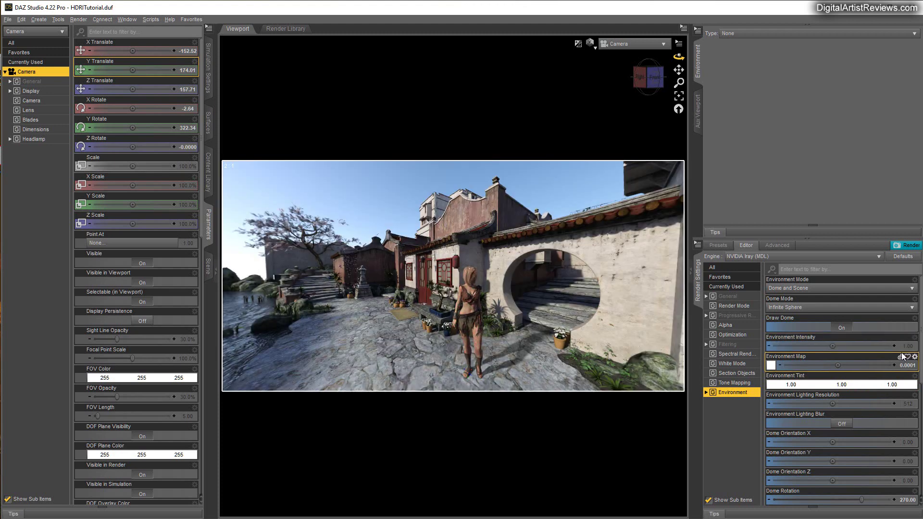
pyautogui.doubleClick(906, 365)
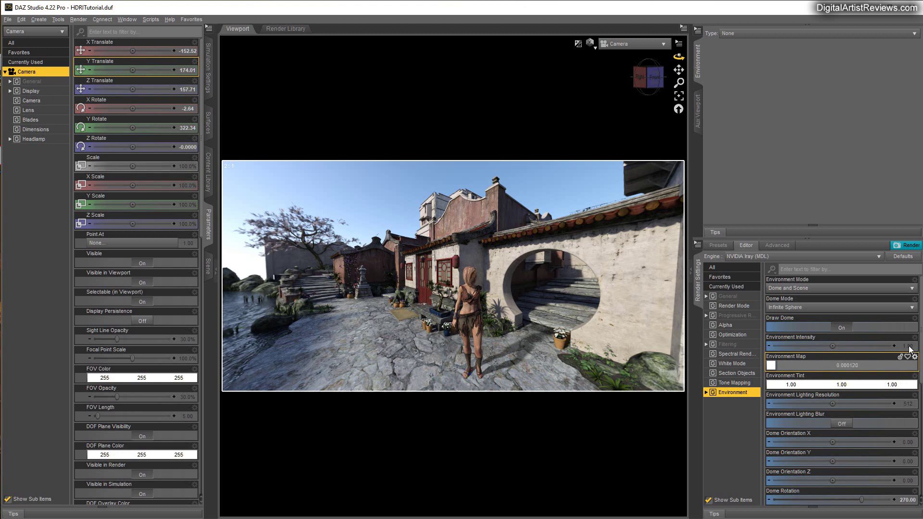
pyautogui.press('Return')
# - Try an Environment Intensity of 1.2
pyautogui.doubleClick(906, 346)
pyautogui.write('1.2')
pyautogui.press('Return')
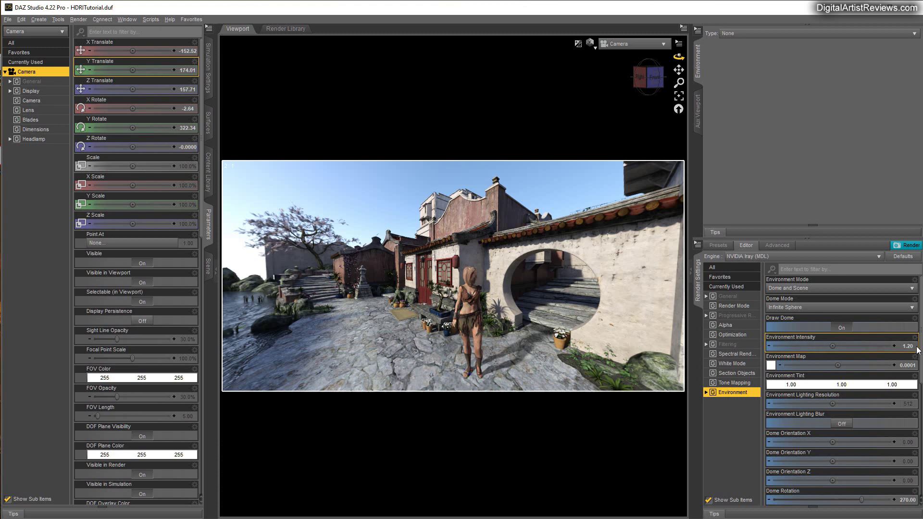
# - Set the Environment Intensity to 1.3
pyautogui.doubleClick(912, 346)
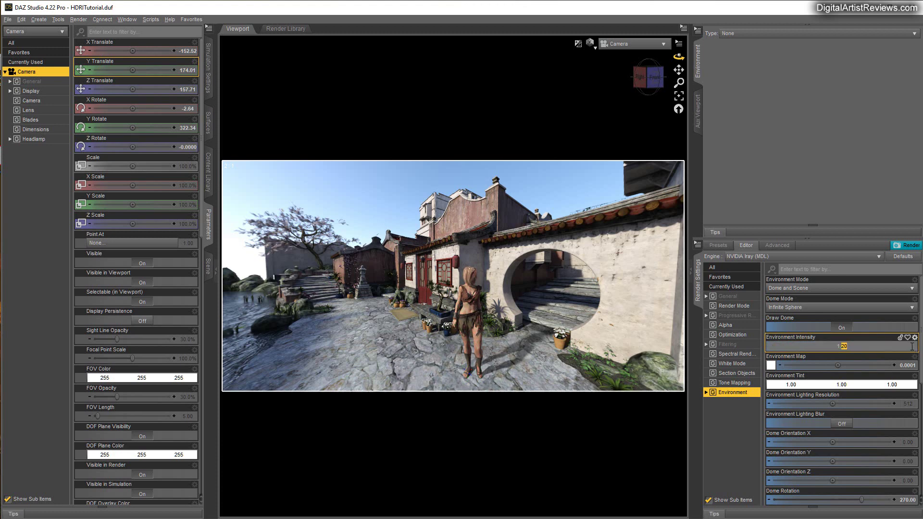
pyautogui.press('BackSpace')
pyautogui.press('BackSpace')
pyautogui.press('BackSpace')
pyautogui.write('1.3')
pyautogui.press('Return')
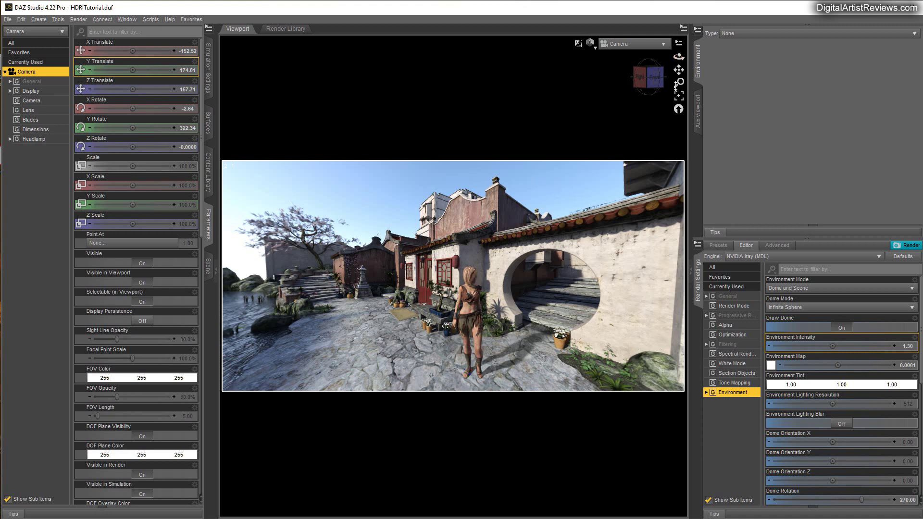
# - Inspect the HDRI lighting on the figure up close and in the wider courtyard view
pyautogui.moveTo(678, 83); pyautogui.dragTo(678, 50)
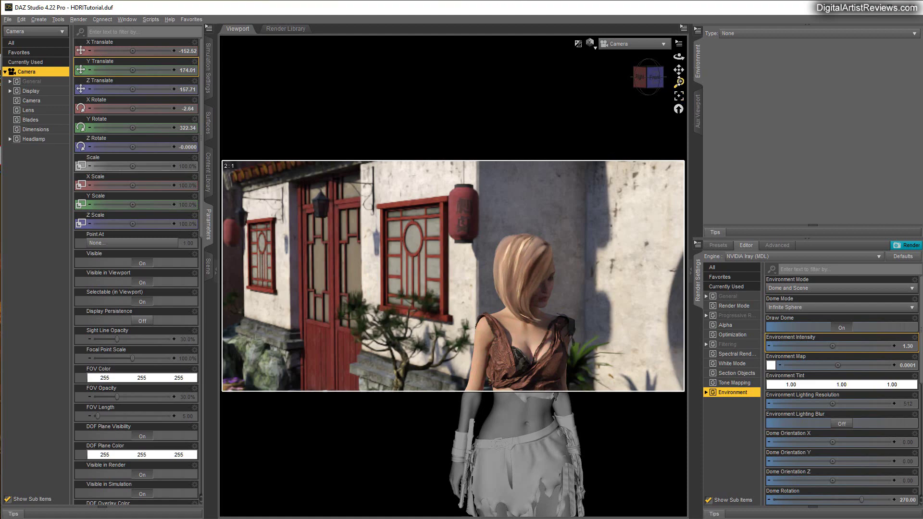
pyautogui.moveTo(678, 82); pyautogui.dragTo(675, 57)
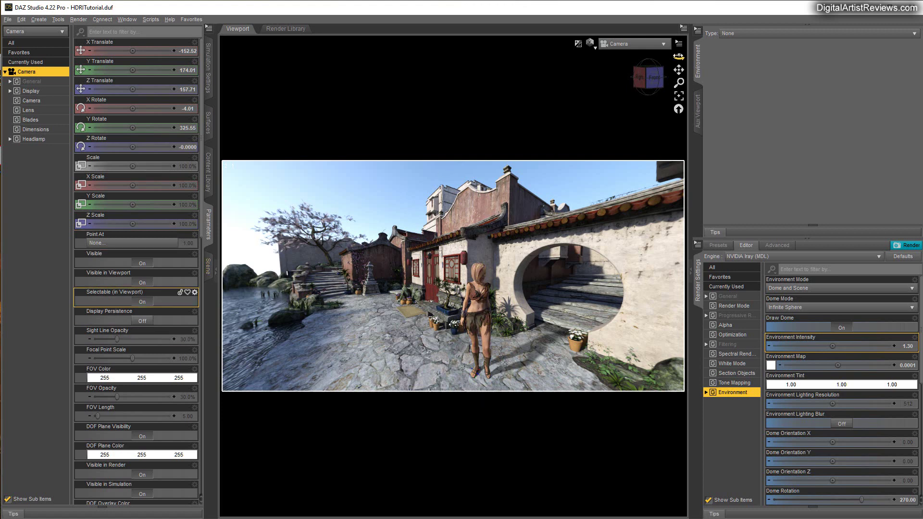
# - Orbit the camera around the figure to examine the HDRI background and lighting from the river side, the front and the courtyard side
pyautogui.moveTo(678, 56); pyautogui.dragTo(611, 56)
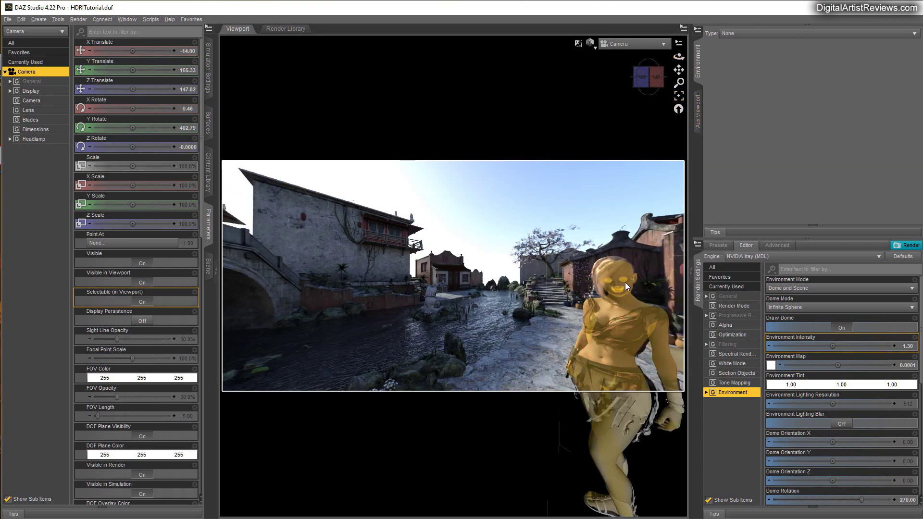
pyautogui.moveTo(678, 56); pyautogui.dragTo(702, 56)
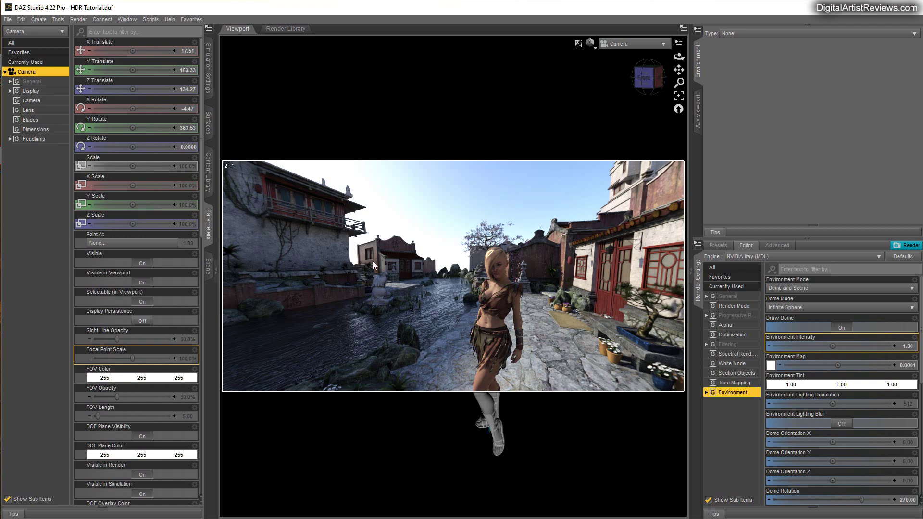
pyautogui.moveTo(677, 57); pyautogui.dragTo(689, 72)
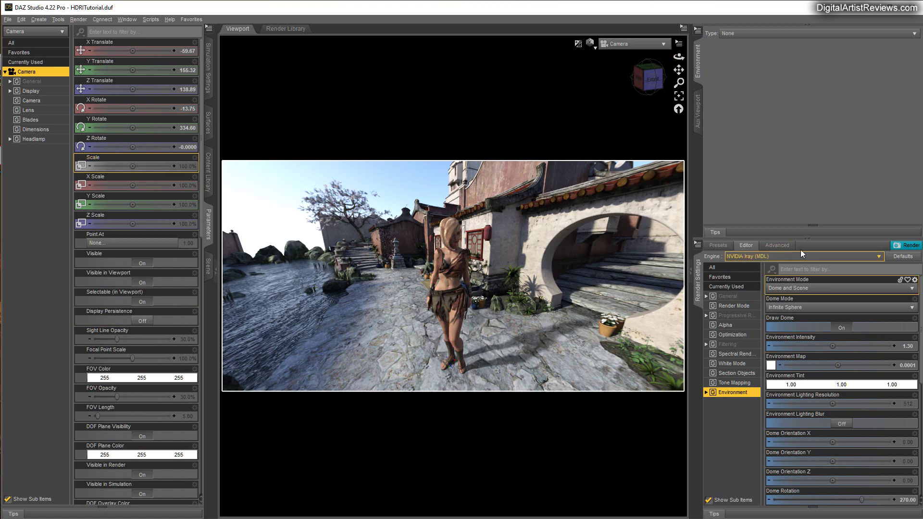
# - Enable canvases in the advanced render settings and add one canvas with its type set to Beauty
pyautogui.click(776, 245)
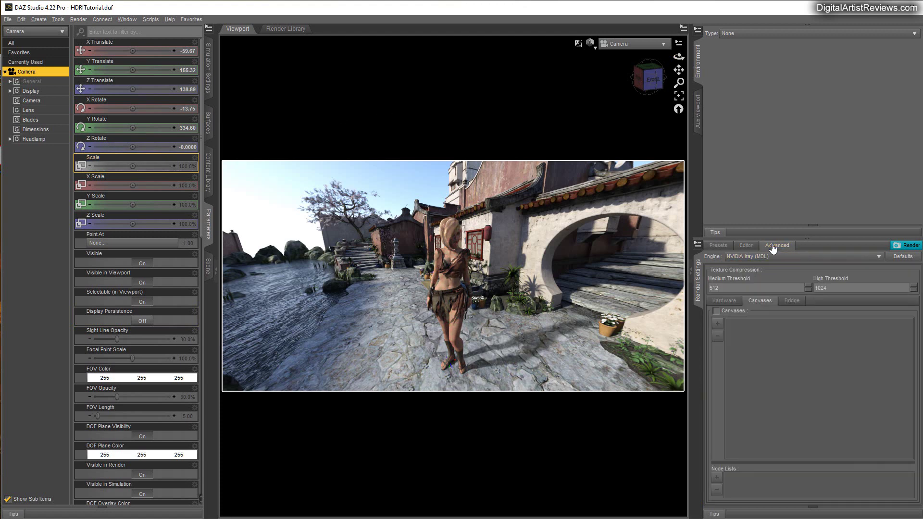
pyautogui.click(716, 311)
pyautogui.click(717, 325)
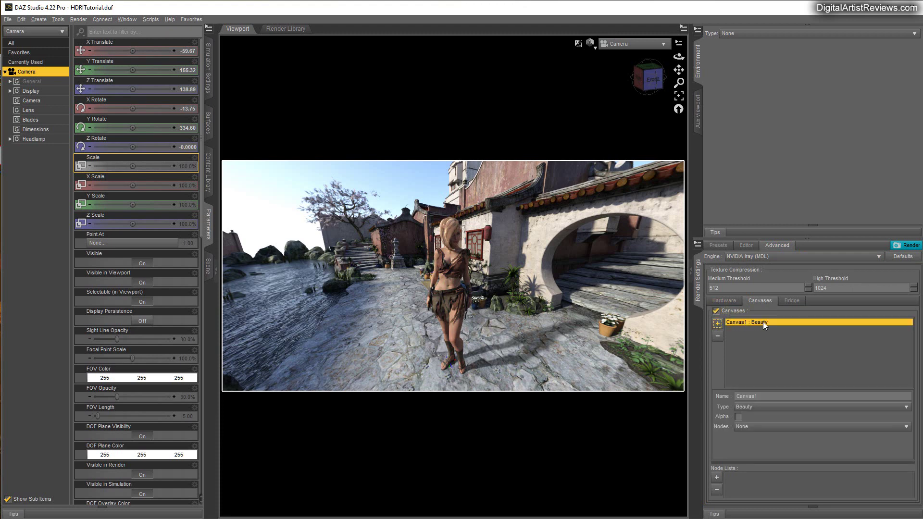
pyautogui.click(812, 407)
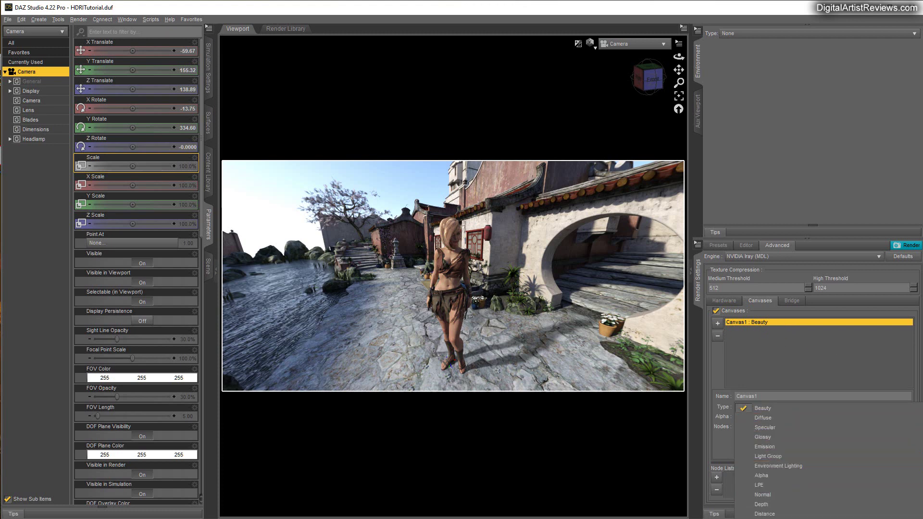
pyautogui.click(758, 410)
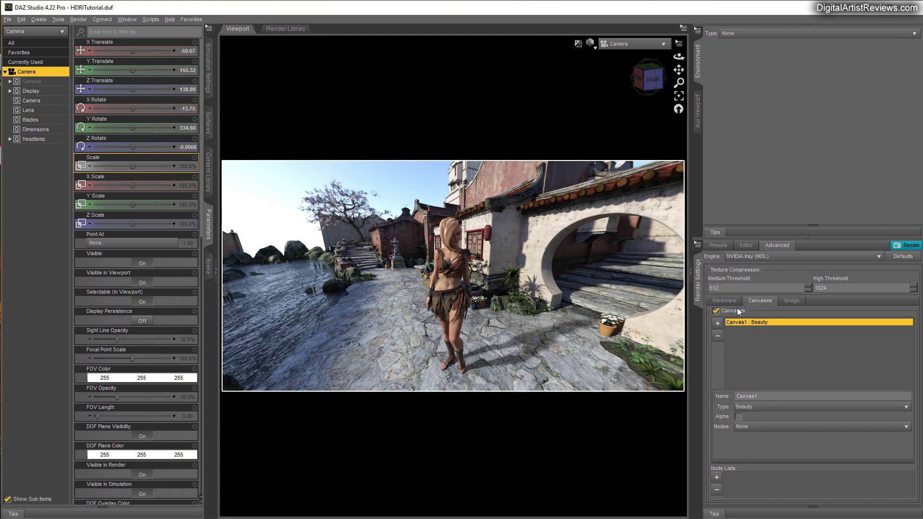
# - Open the render Filtering settings to review the Post Denoiser options
pyautogui.click(745, 245)
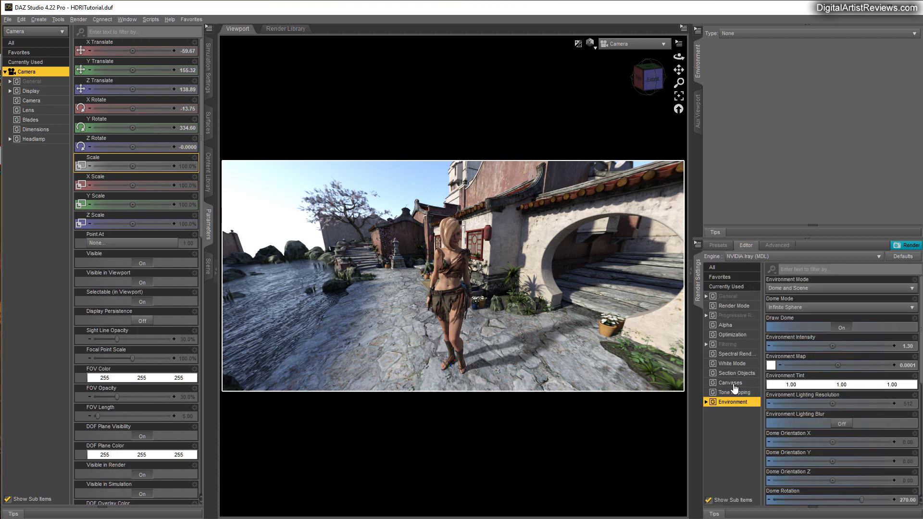
pyautogui.click(727, 345)
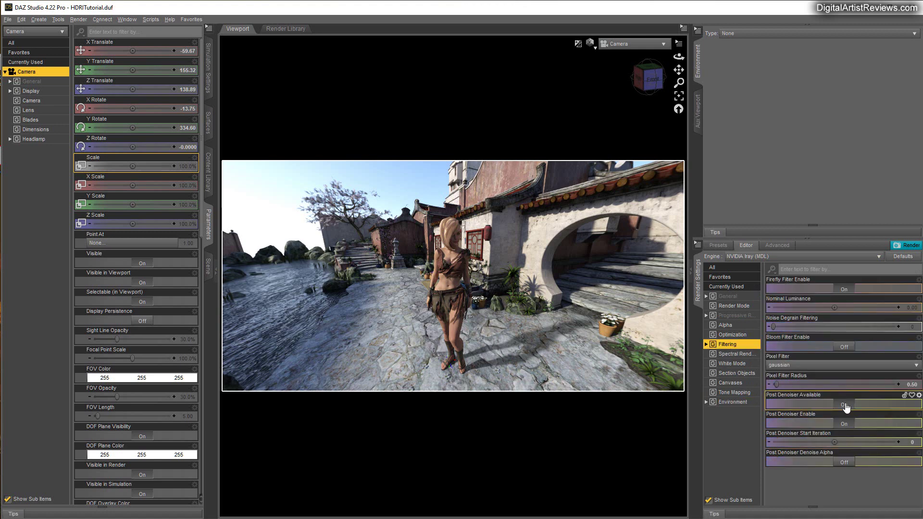